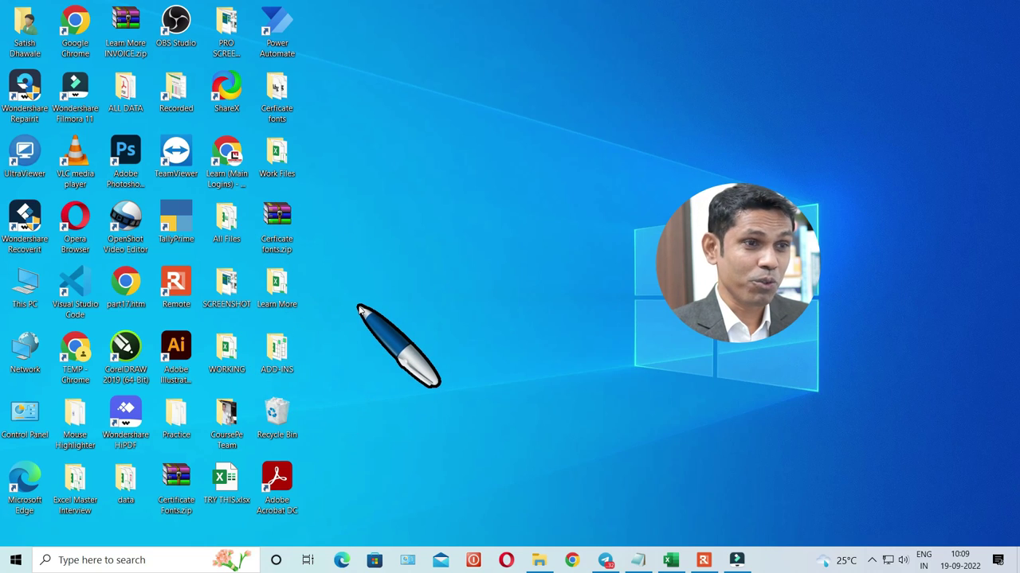
left_click(329, 275)
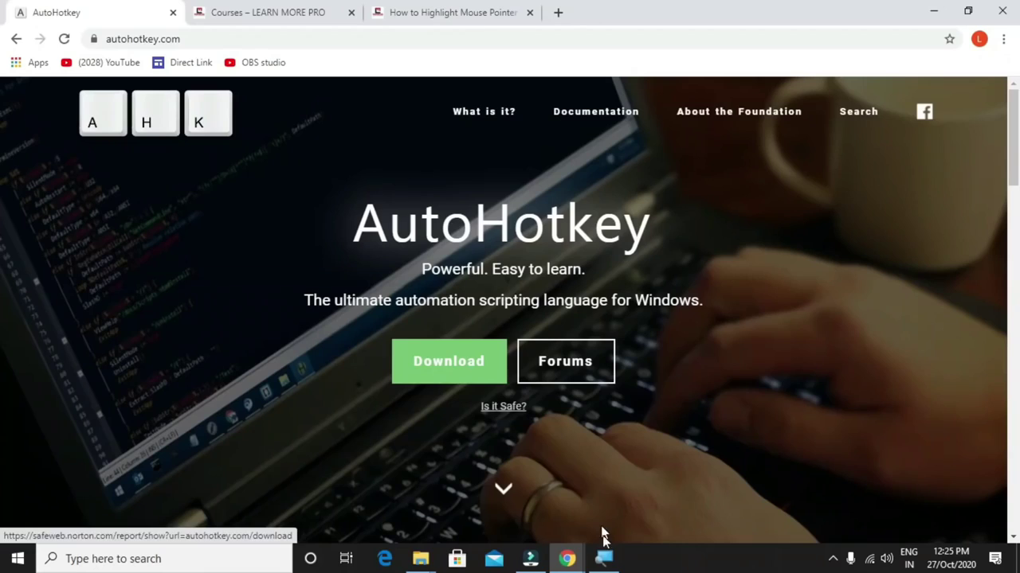
- Start Magnifier, zoom the screen in to 300% and return it to 100%
key("super+plus")
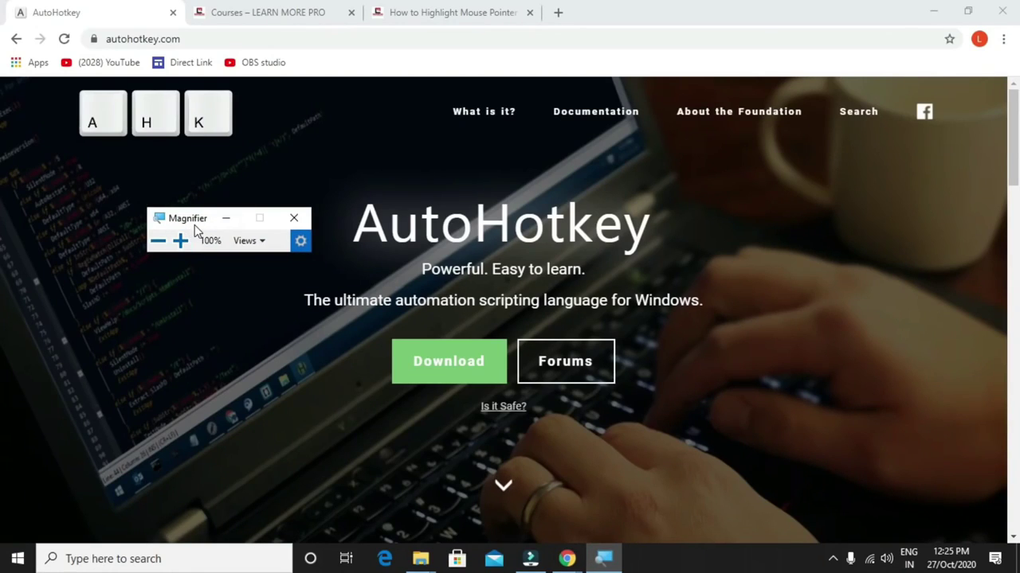
key("super+plus")
key("super+plus")
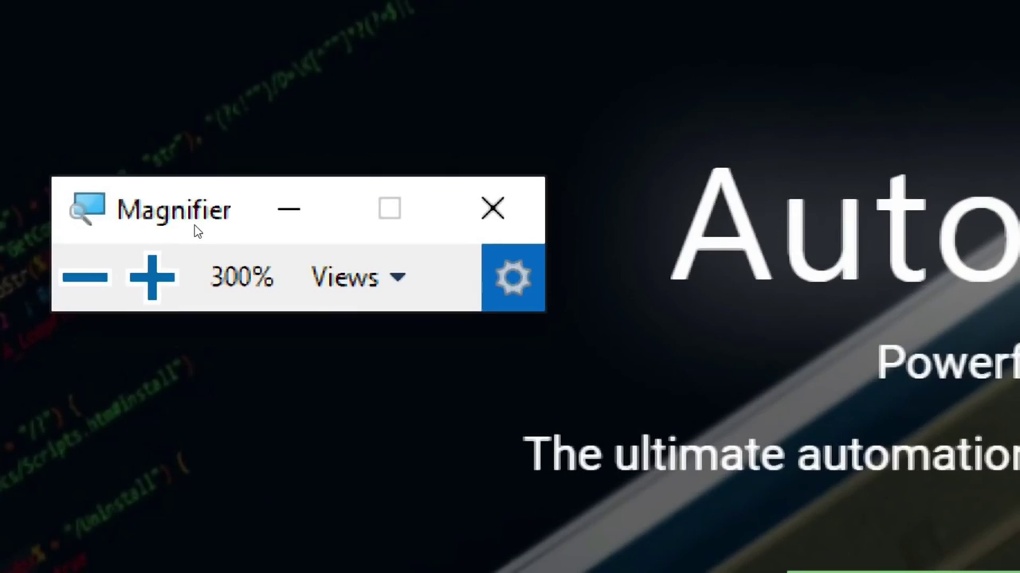
key("super+minus")
key("super+minus")
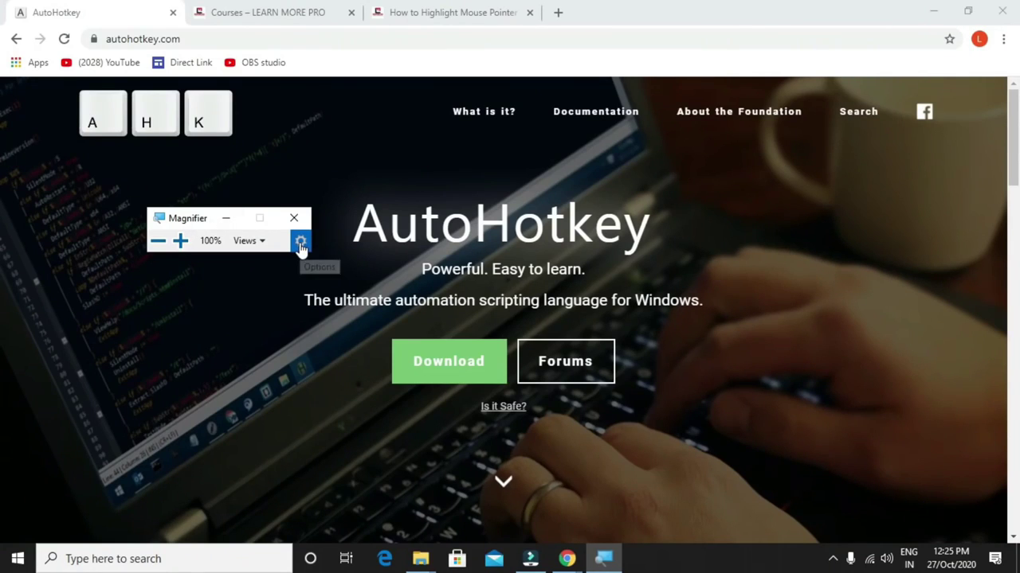
- Open the Magnifier options and review its zoom, startup, view and follow settings
key("super+plus")
key("super+plus")
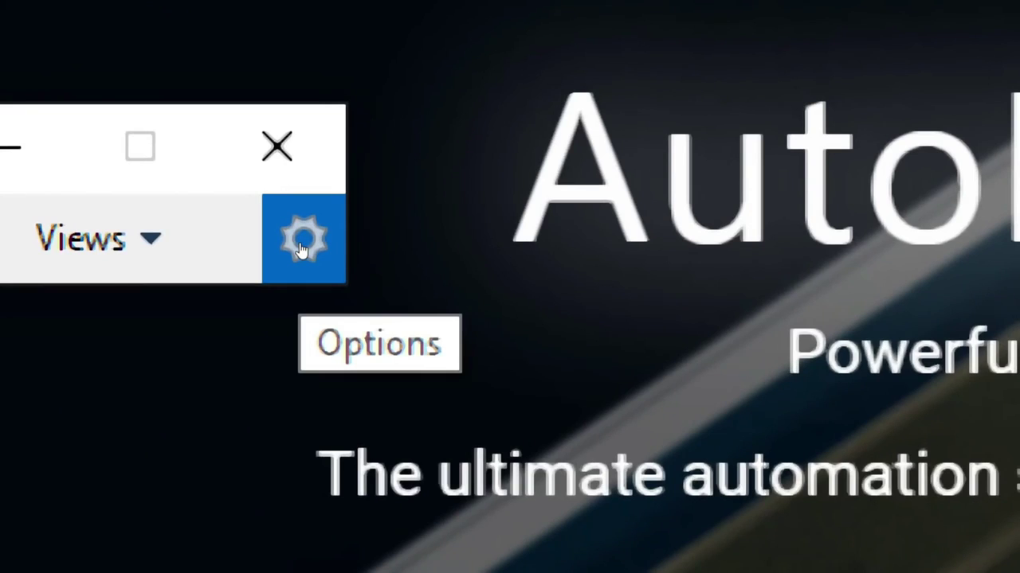
key("super+minus")
key("super+minus")
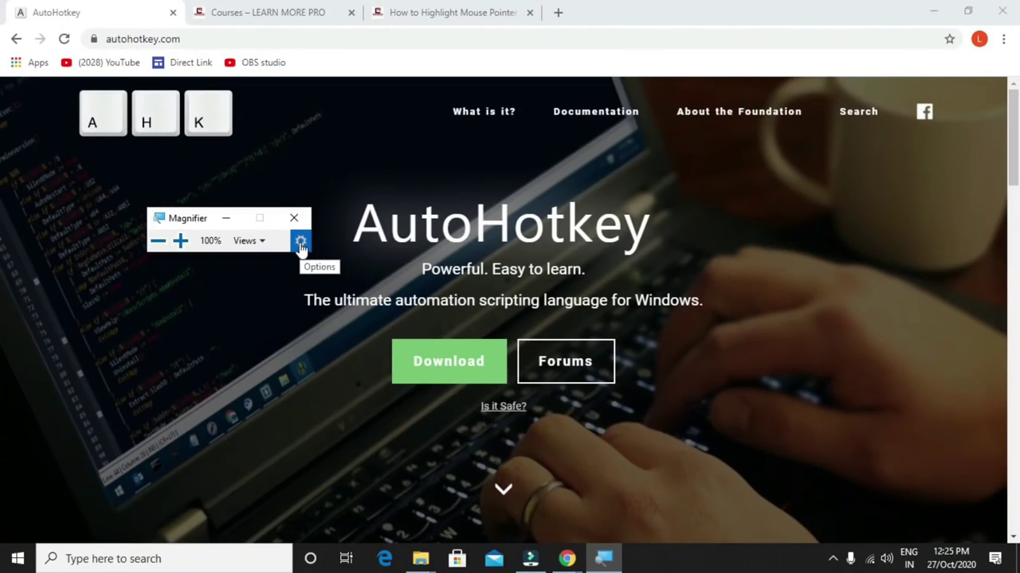
left_click(300, 244)
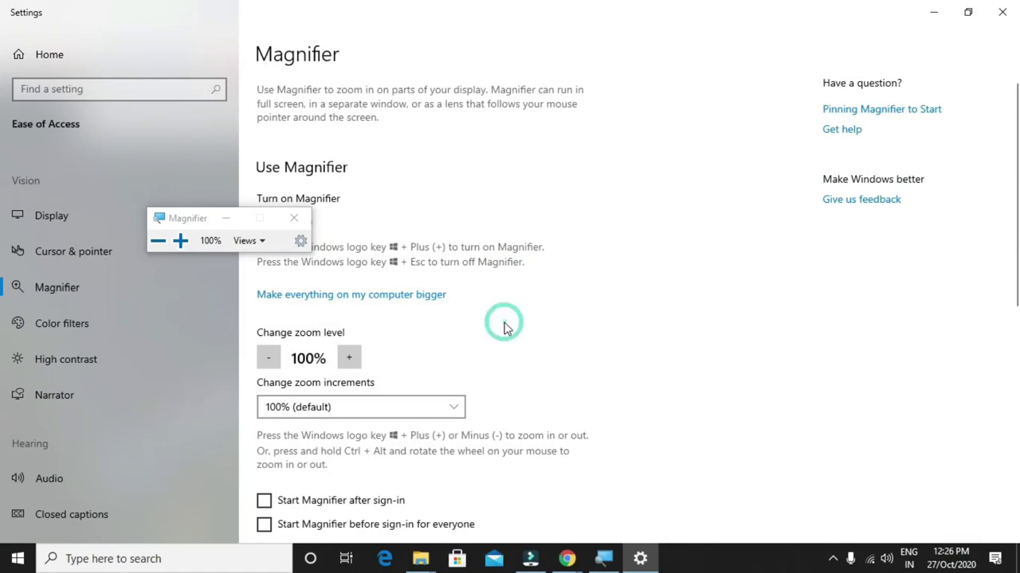
scroll(501, 330, "down", 3)
scroll(603, 230, "down", 1)
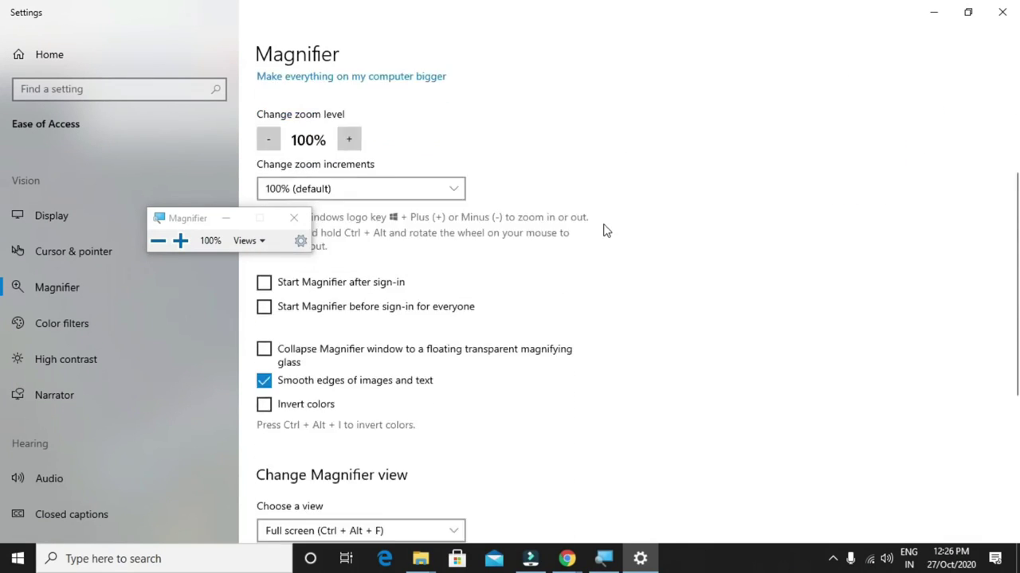
scroll(603, 230, "down", 3)
scroll(594, 237, "down", 1)
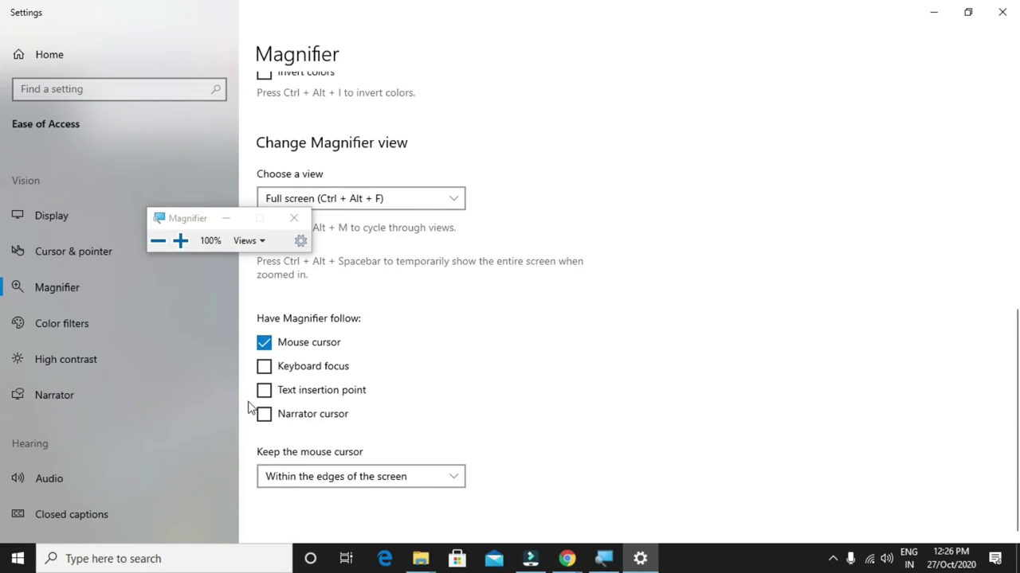
- Make Magnifier follow the narrator cursor, text insertion point and keyboard focus, and turn these three options off again
key("super+plus")
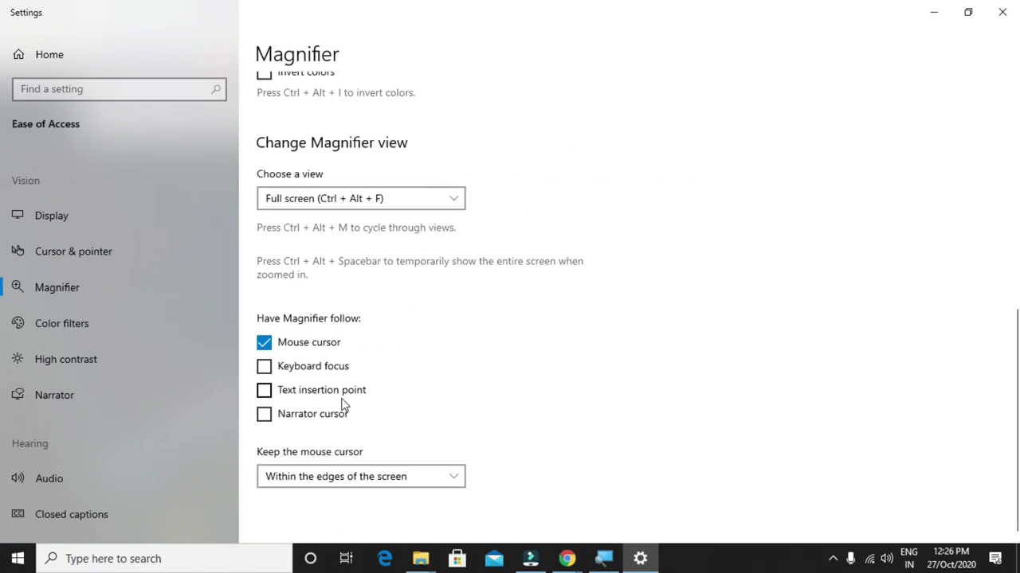
left_click(287, 415)
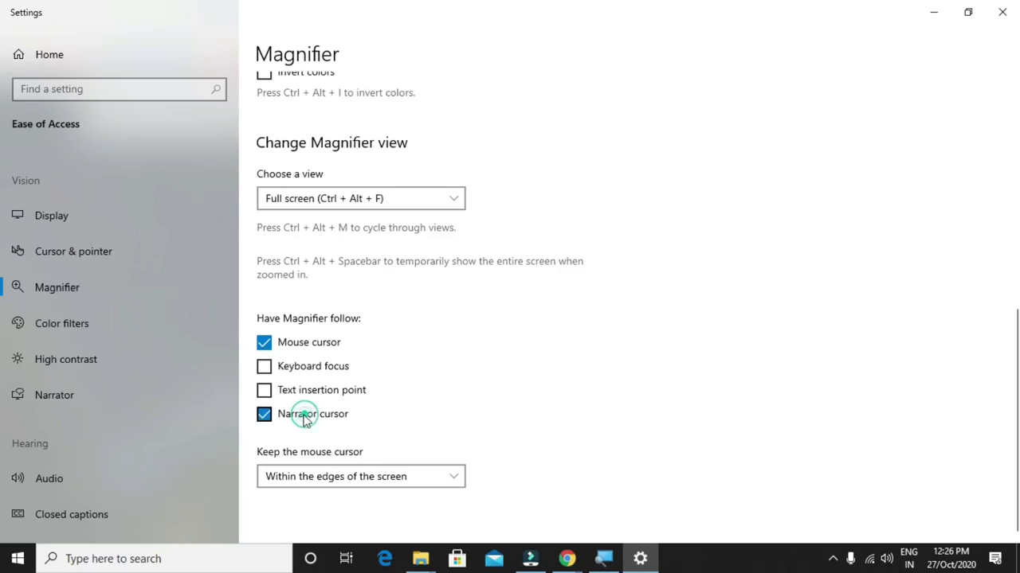
left_click(290, 391)
left_click(289, 368)
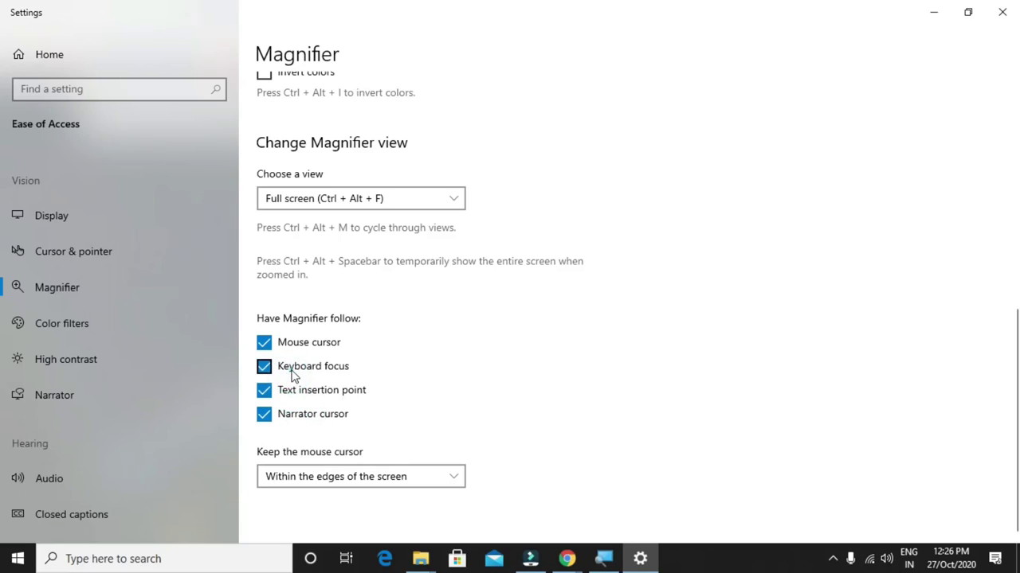
left_click(290, 369)
left_click(290, 390)
left_click(287, 413)
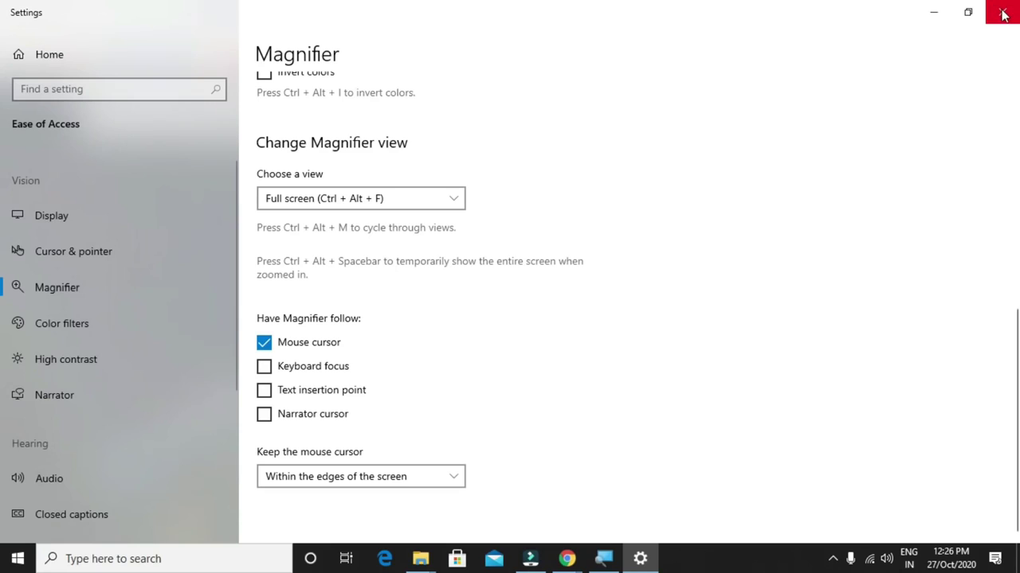
- Close the Magnifier settings and minimize the Magnifier window
left_click(1002, 15)
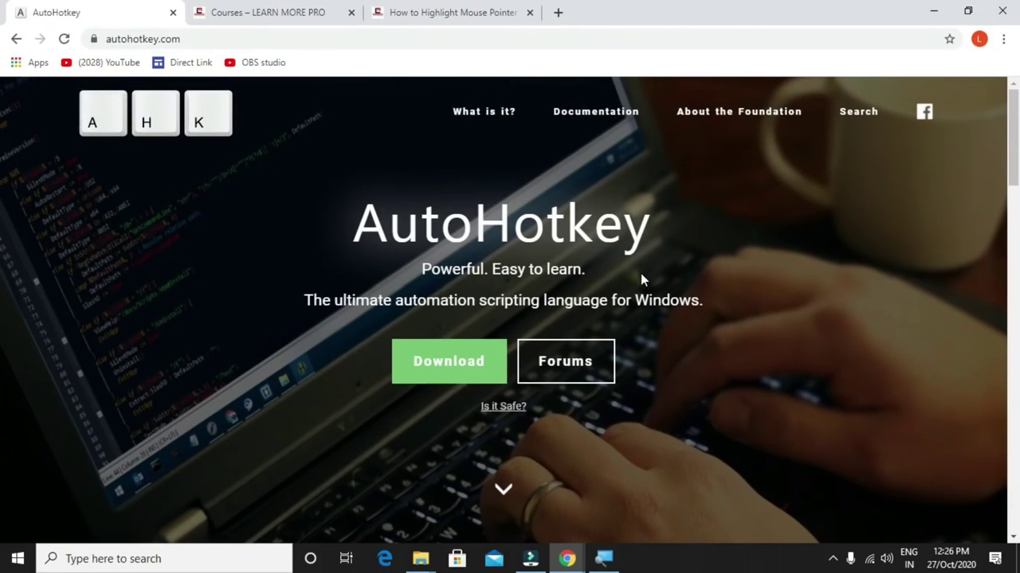
left_click(604, 558)
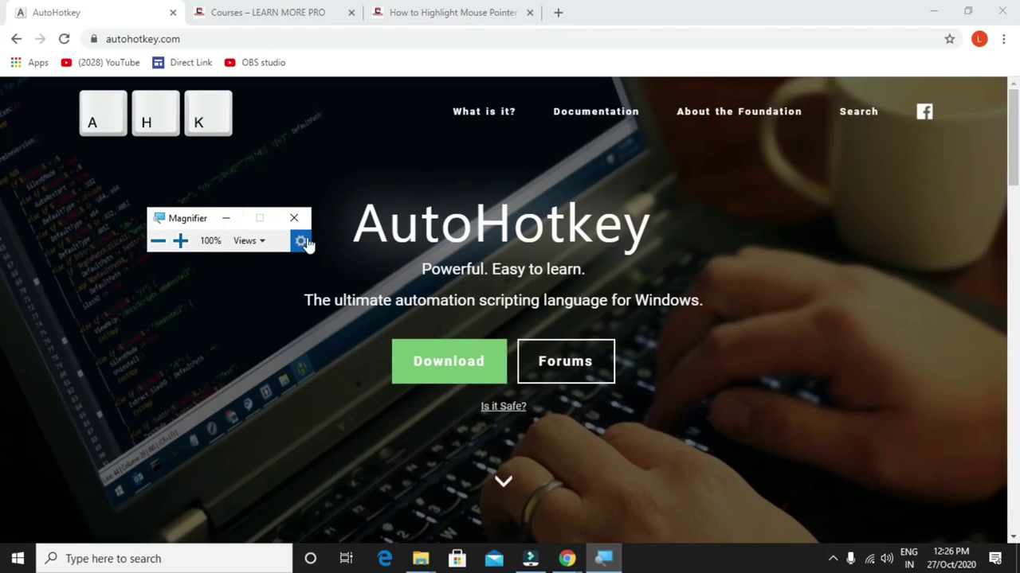
left_click(226, 218)
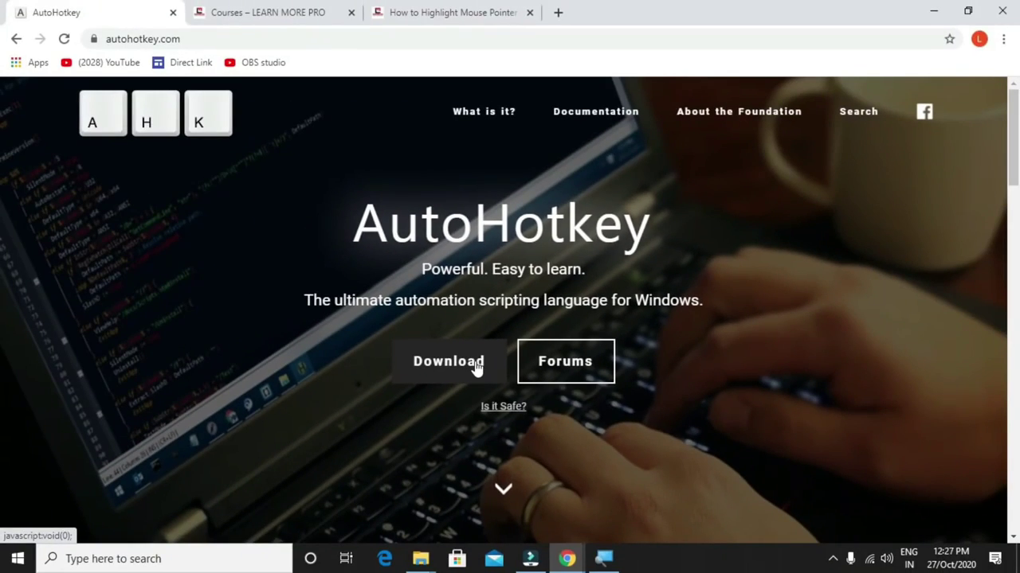
- Download the current version of AutoHotkey from its website and run the downloaded installer
left_click(476, 365)
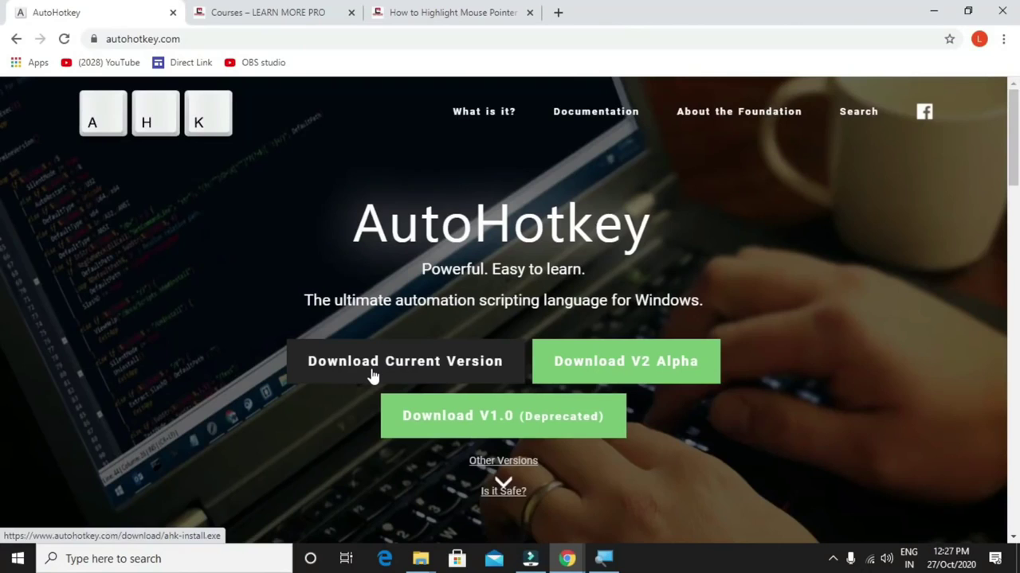
left_click(372, 375)
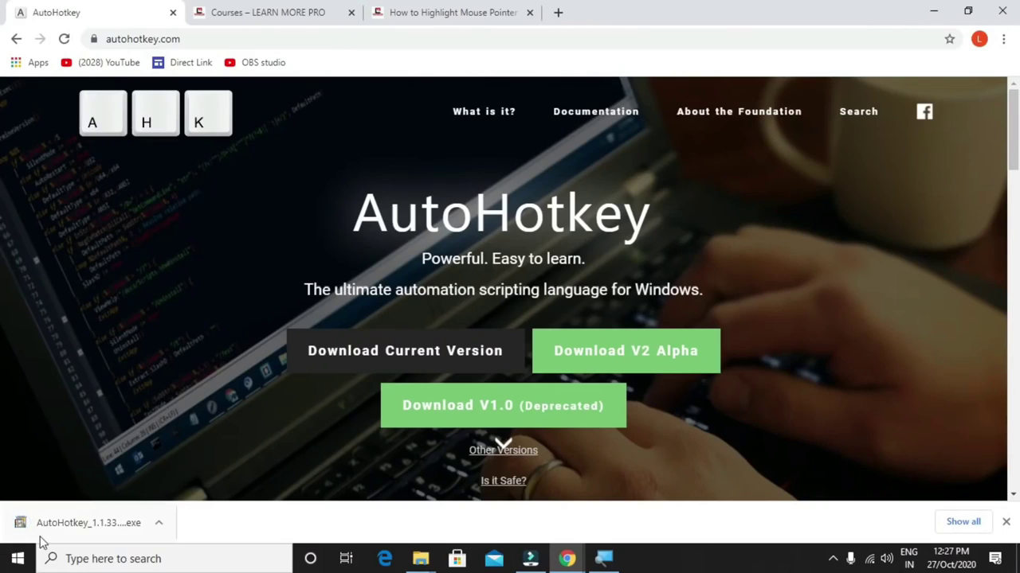
left_click(65, 525)
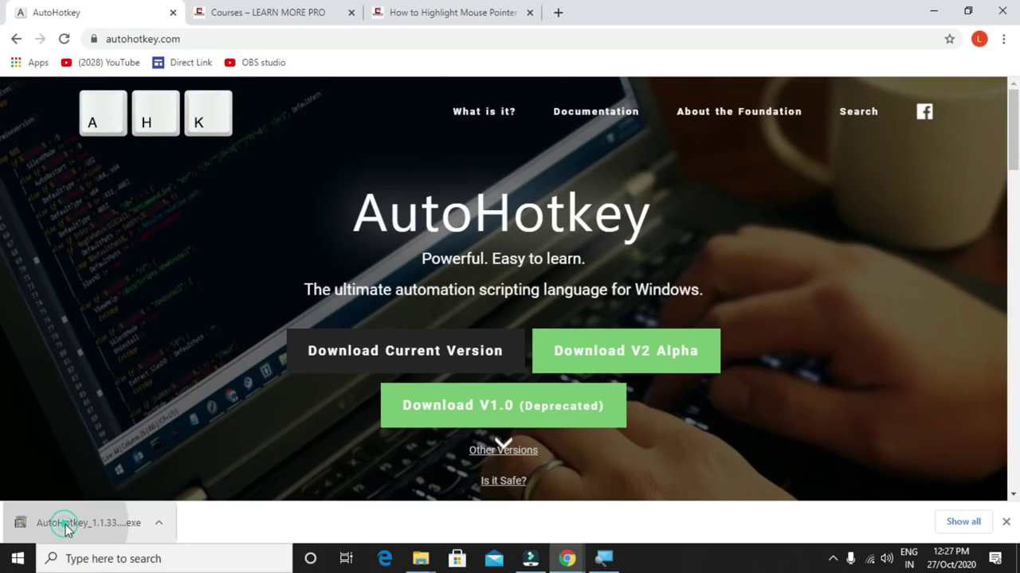
left_click(66, 526)
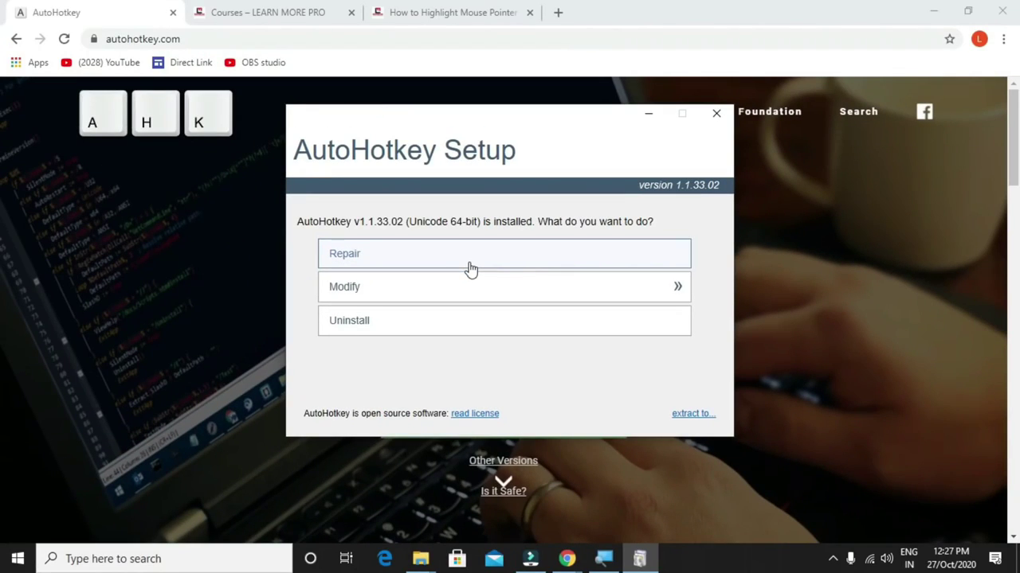
- Try the Repair option in AutoHotkey Setup, cancel closing the running scripts and exit the setup
left_click(720, 117)
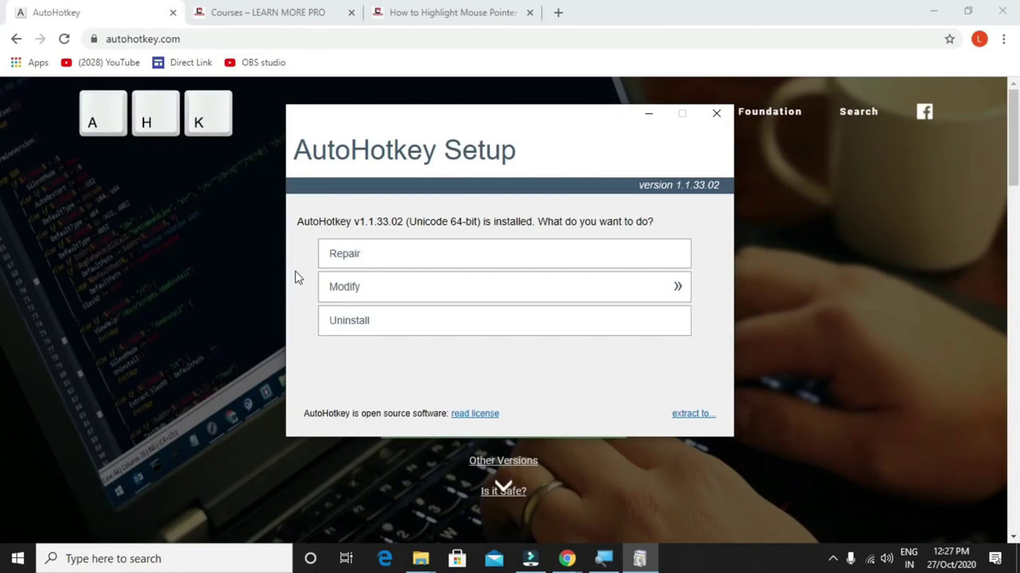
left_click(348, 255)
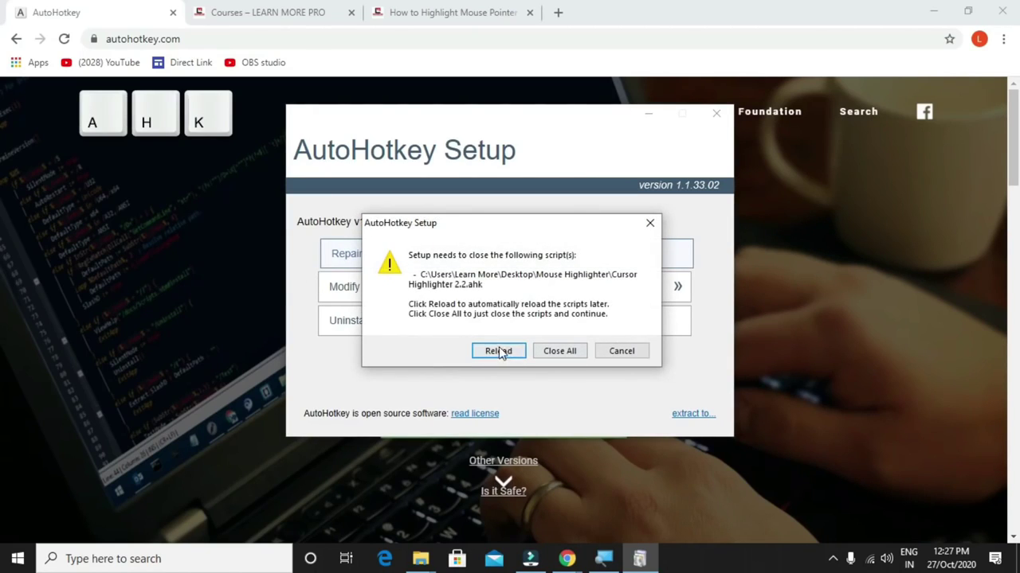
left_click(635, 358)
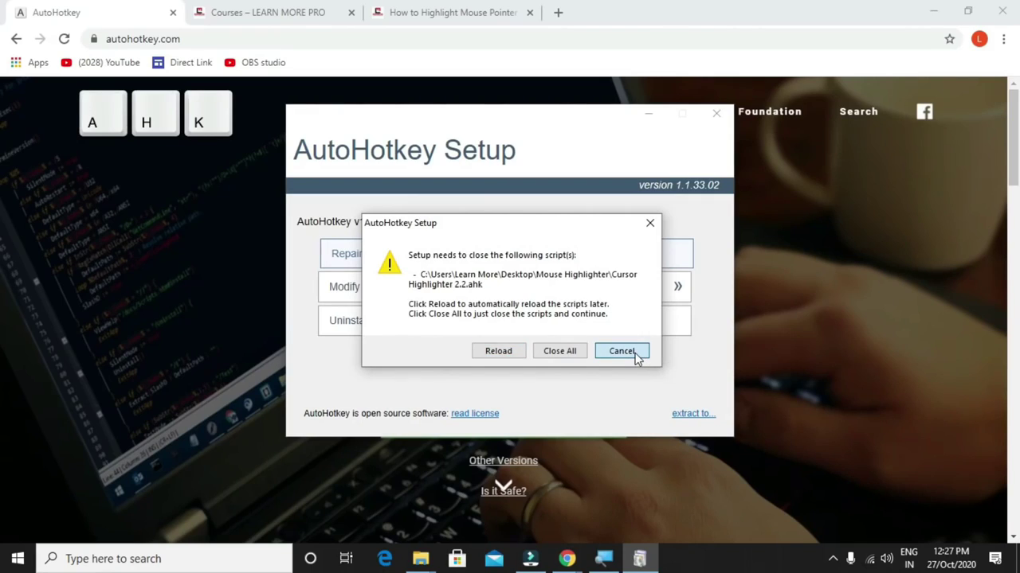
left_click(625, 355)
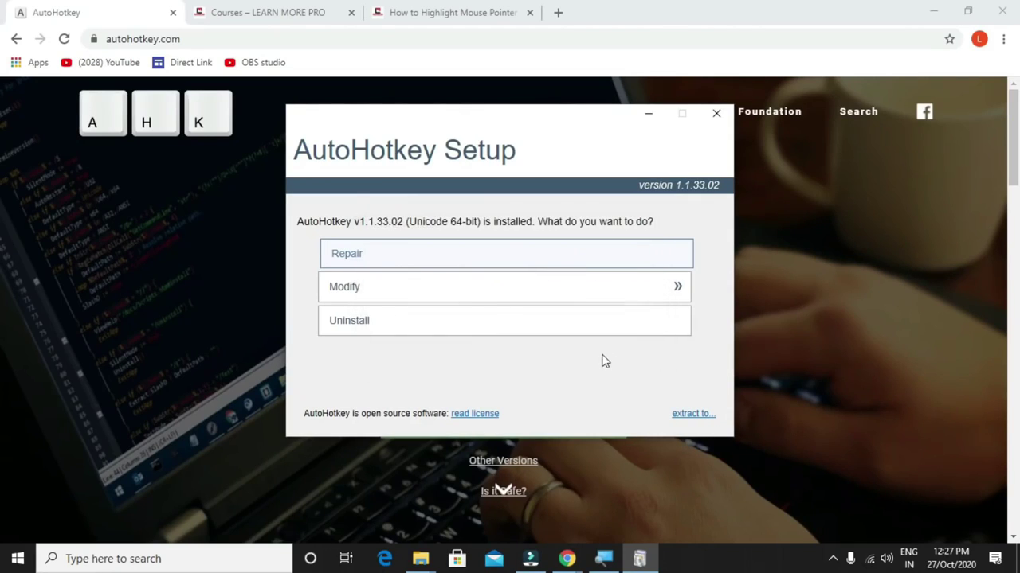
left_click(717, 115)
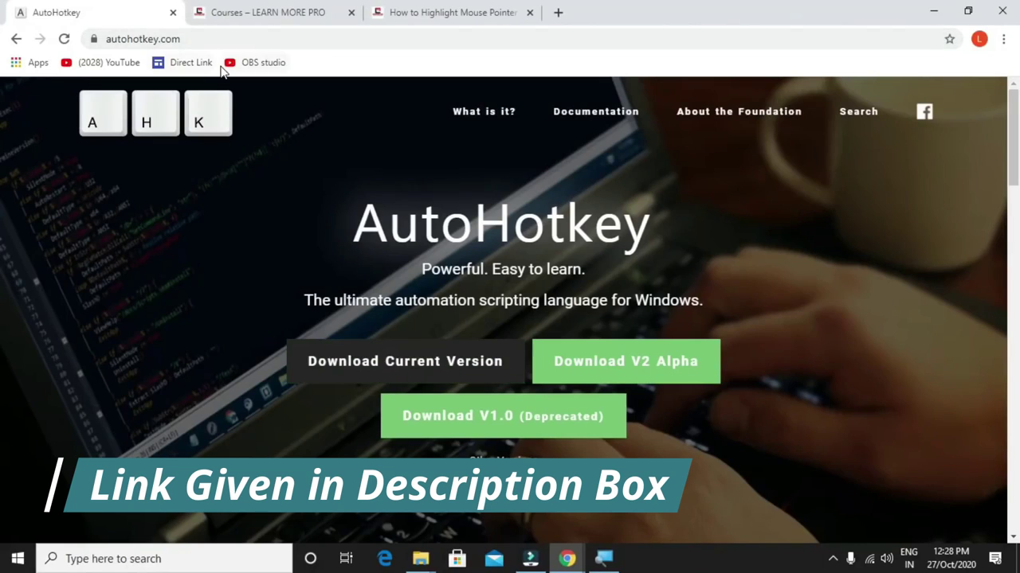
- Read the download and installation steps in the "How to Highlight Mouse Pointer in Hindi" blog post already open in the browser
left_click(447, 14)
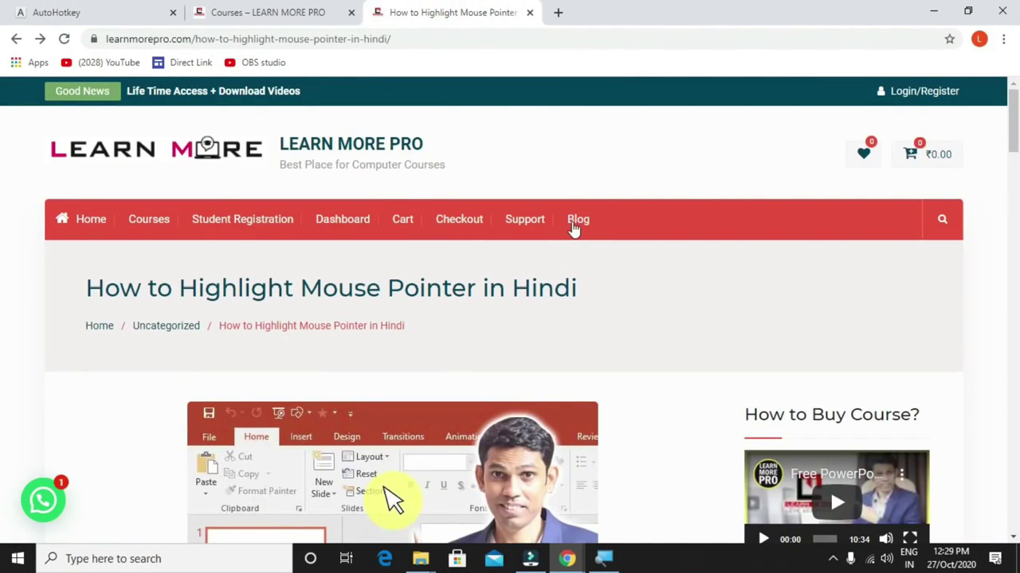
scroll(519, 253, "down", 1)
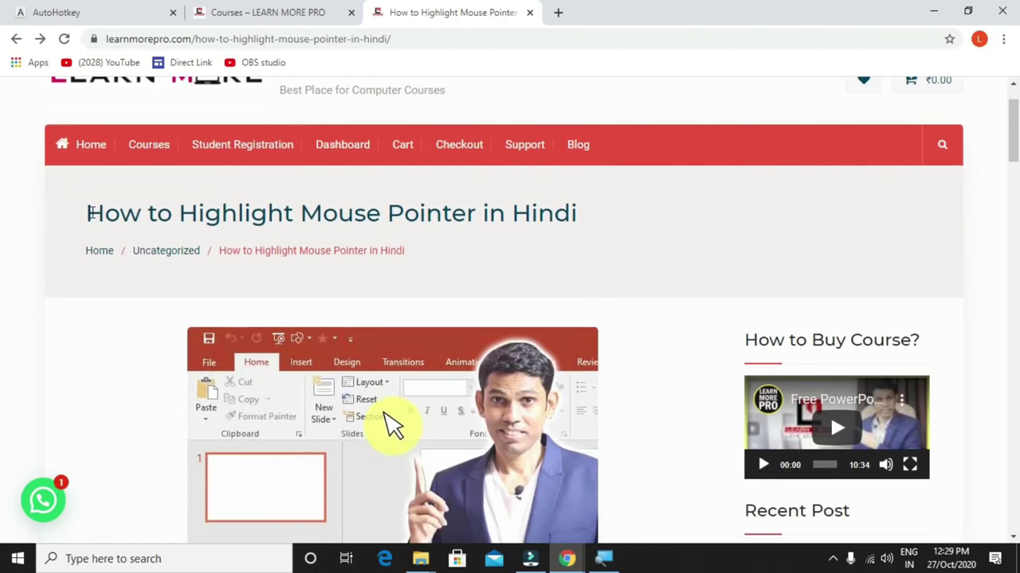
left_click_drag(91, 213, 612, 215)
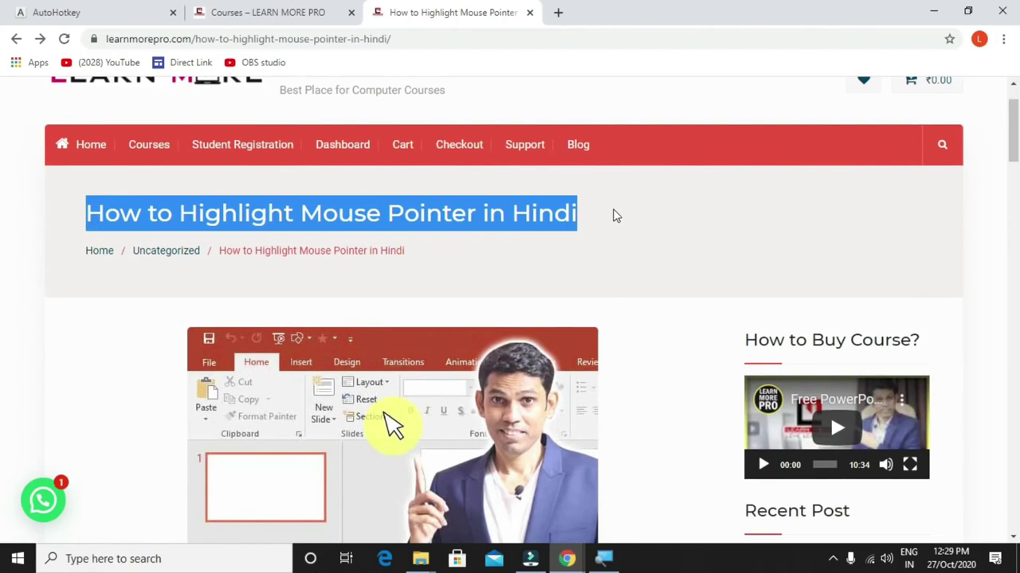
scroll(615, 218, "down", 4)
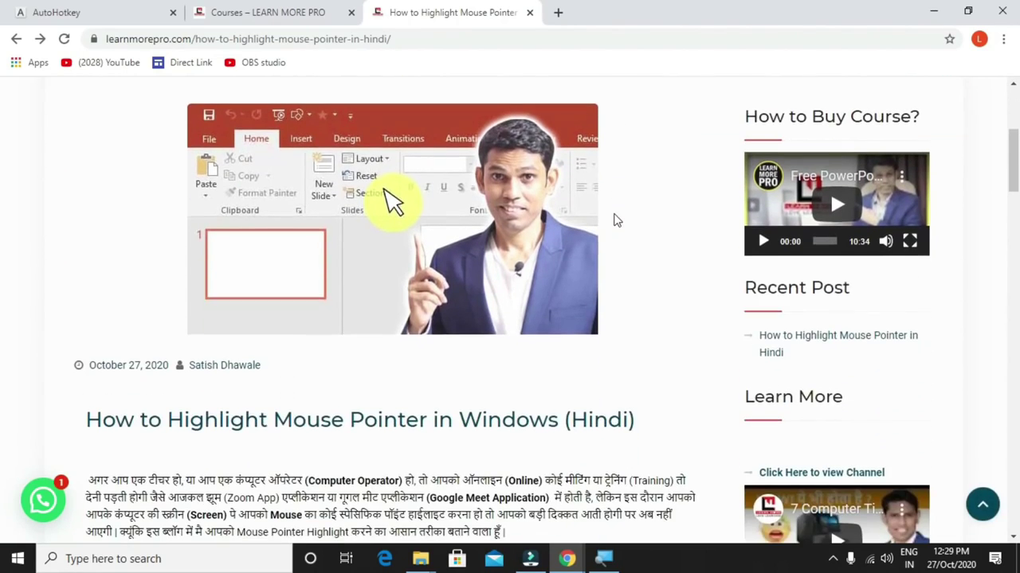
scroll(615, 222, "down", 1)
scroll(268, 323, "down", 3)
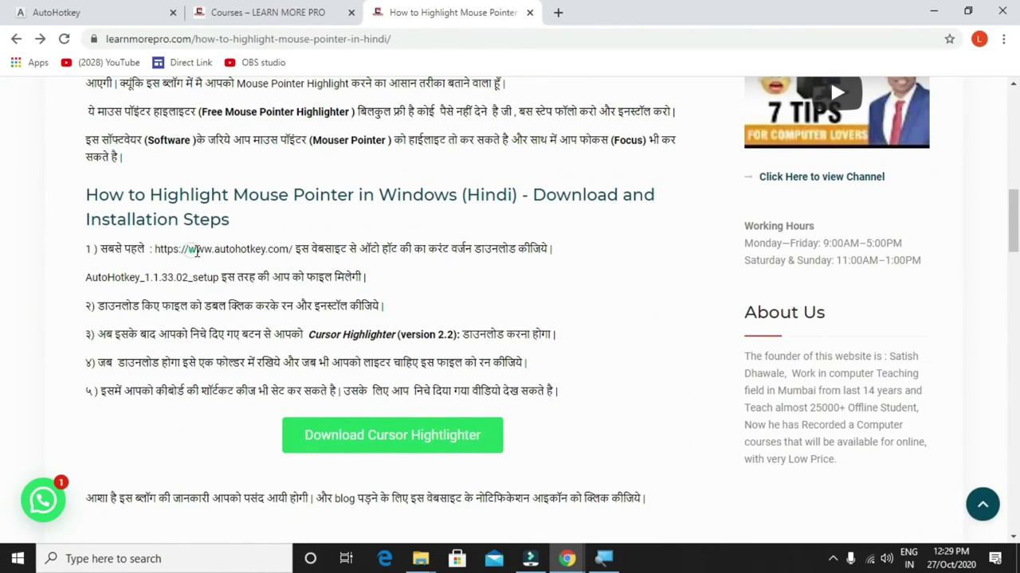
left_click_drag(188, 250, 290, 250)
scroll(265, 217, "down", 1)
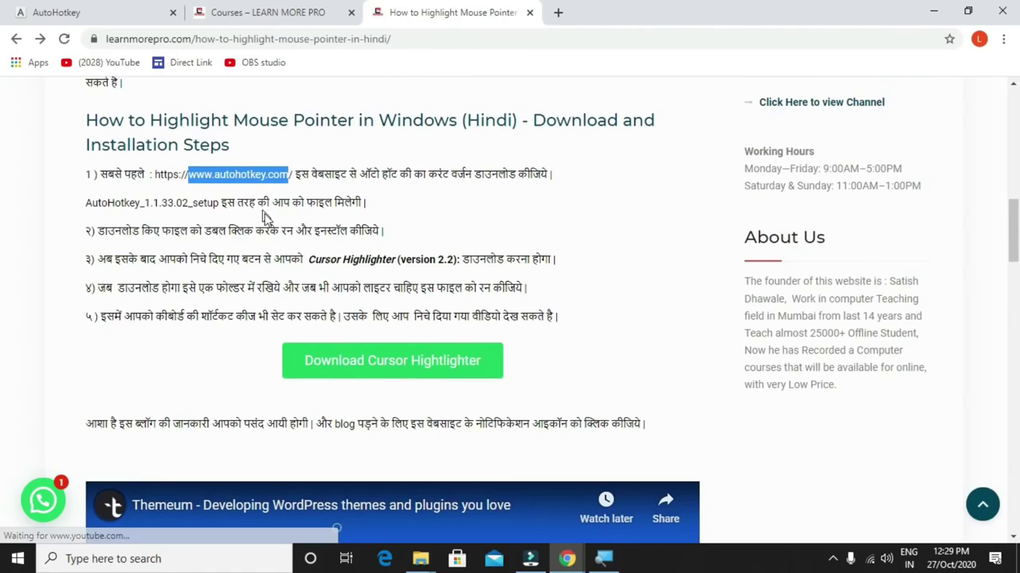
scroll(266, 217, "down", 2)
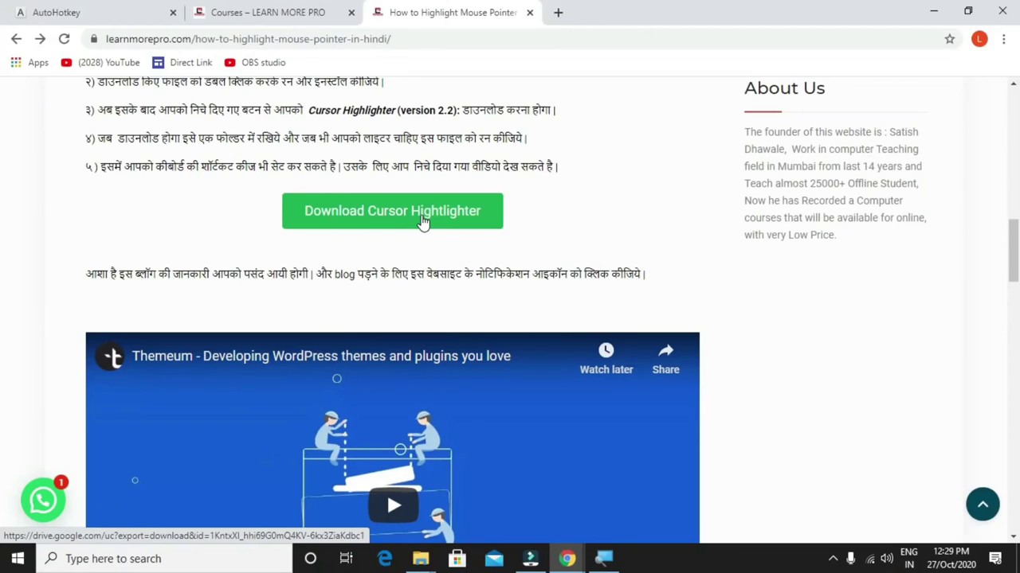
- Download the Cursor Highlighter script from the blog post and show the downloaded .ahk file in its folder
left_click(422, 221)
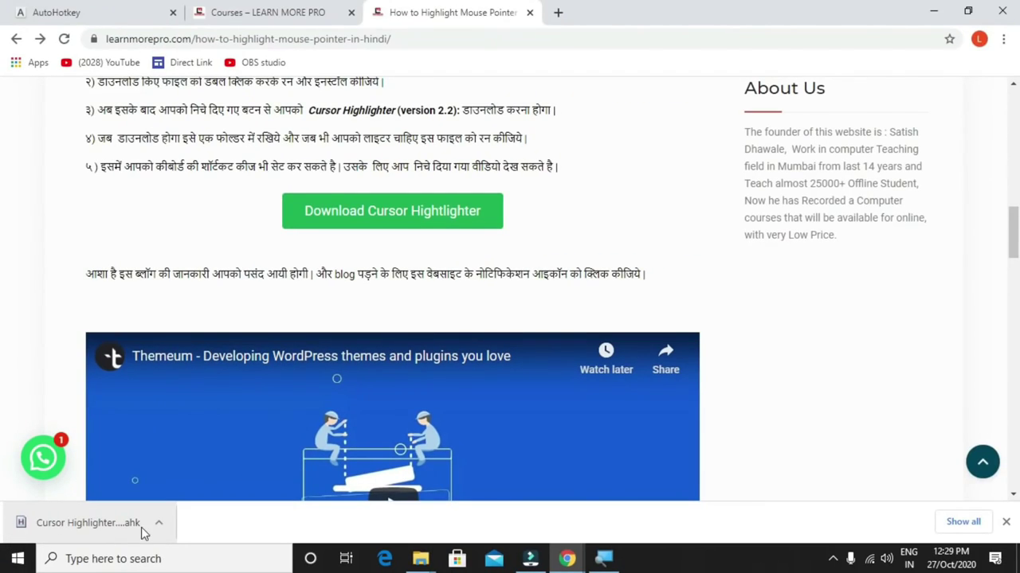
left_click(159, 523)
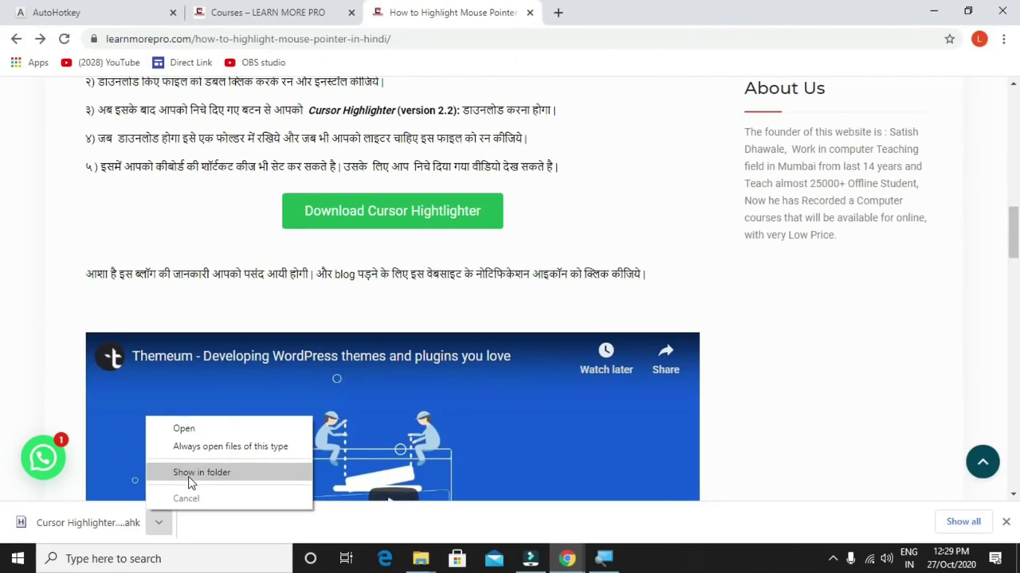
left_click(191, 474)
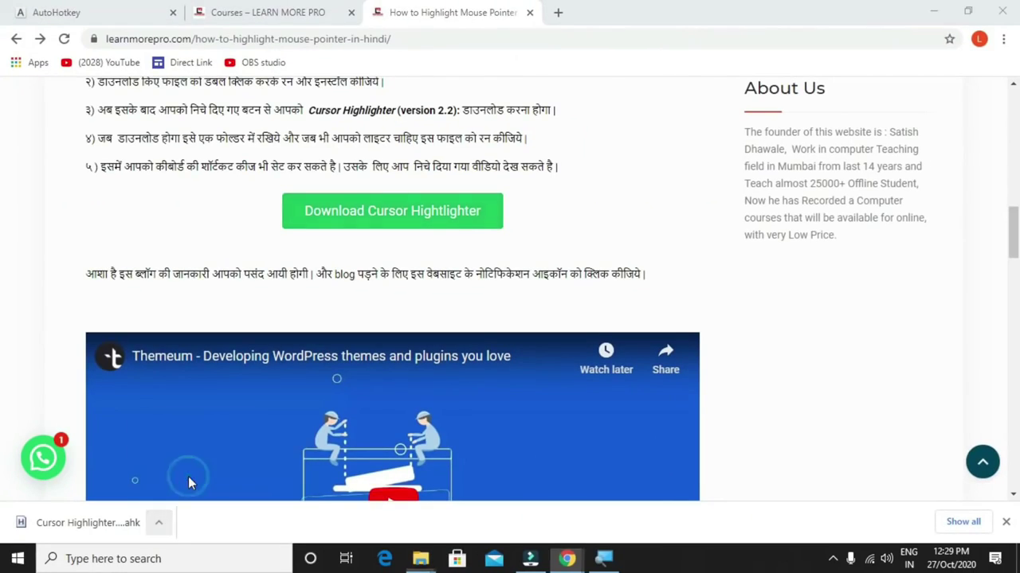
- Move the Cursor Highlighter 2.2 script and the AutoHotkey setup file from Downloads into the Mouse Highlighter folder on the desktop
left_click_drag(344, 143, 173, 151)
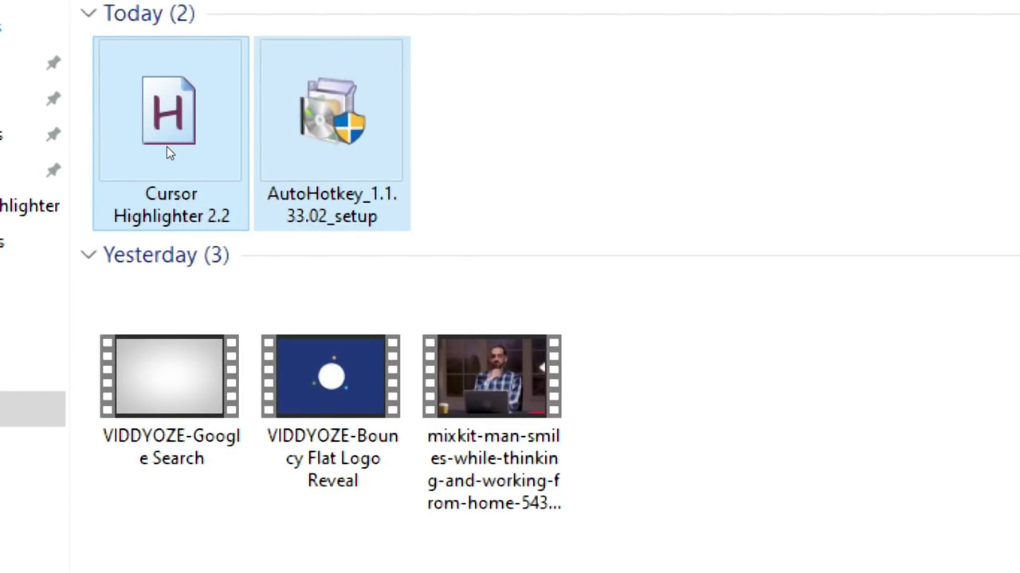
left_click(299, 131)
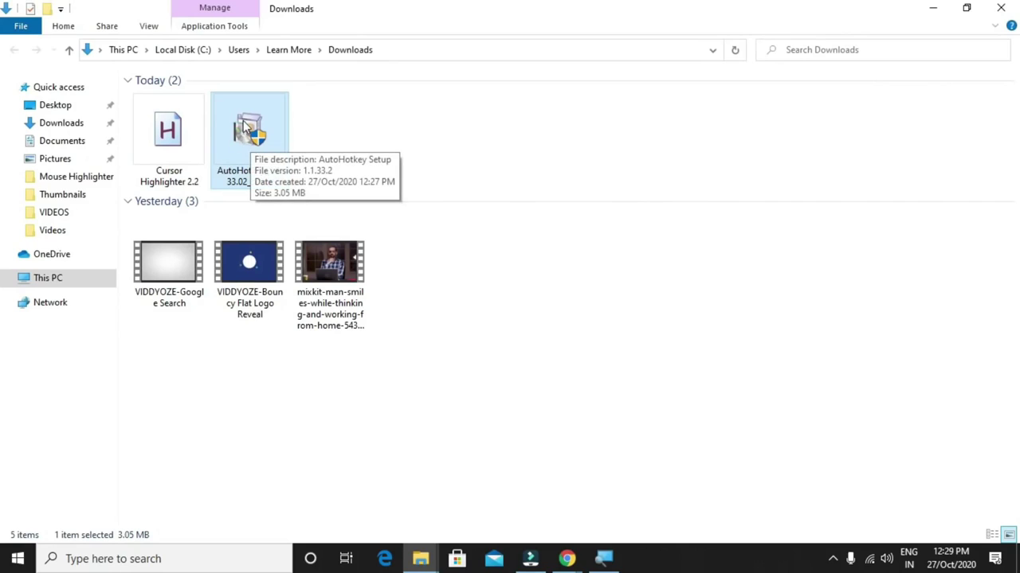
left_click(165, 139)
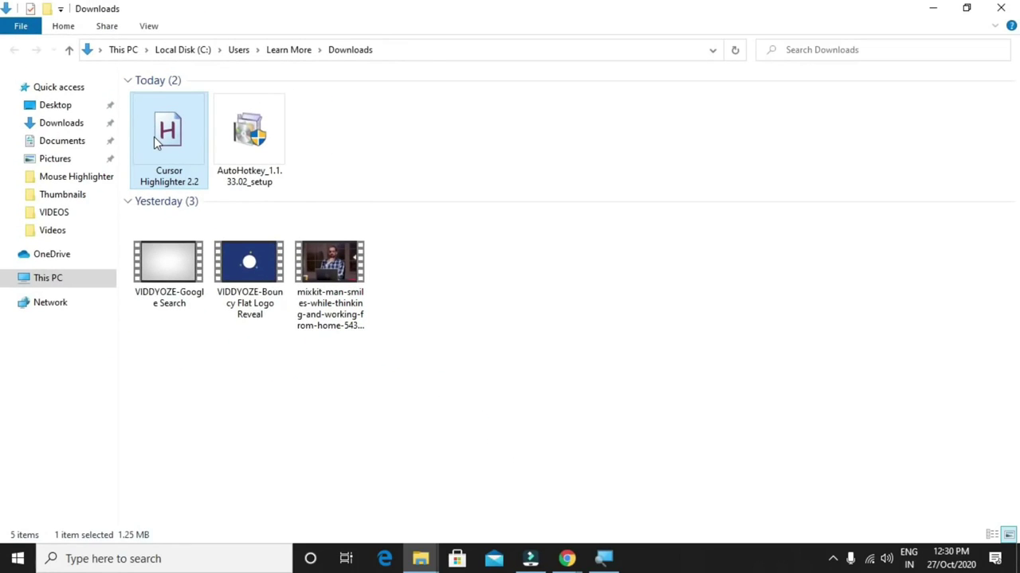
left_click_drag(359, 141, 159, 141)
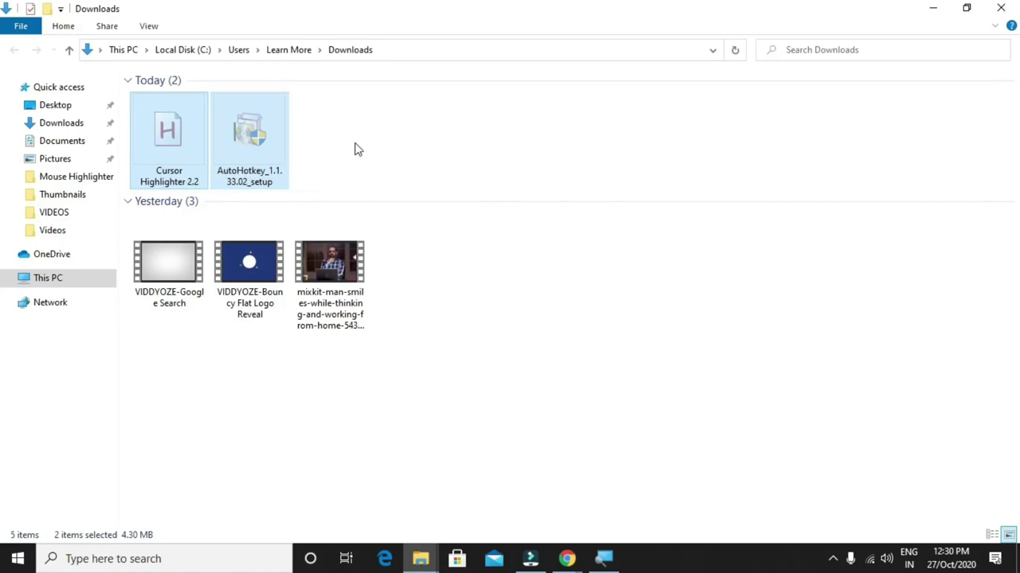
left_click_drag(357, 119, 149, 169)
left_click(931, 9)
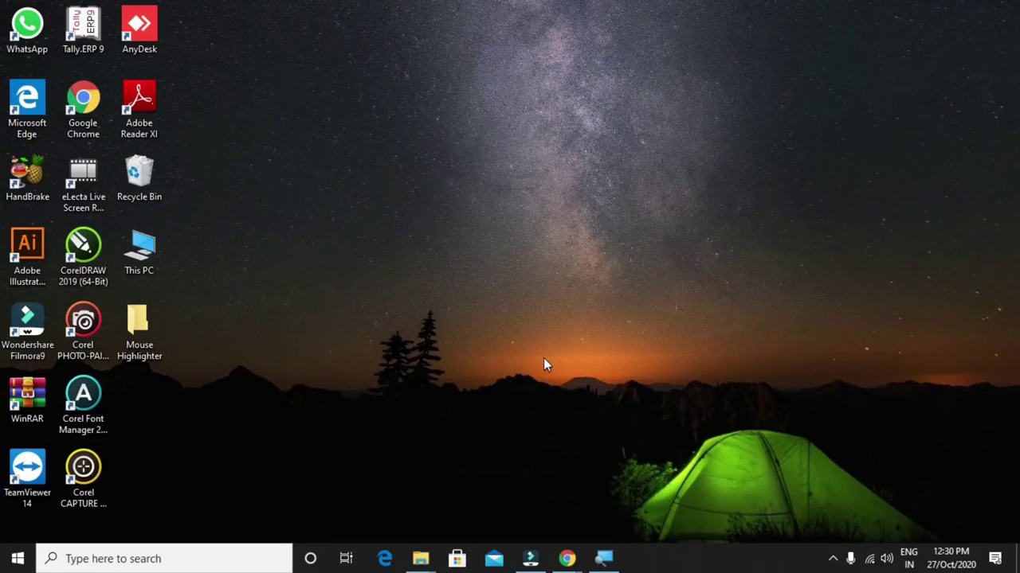
left_click(140, 326)
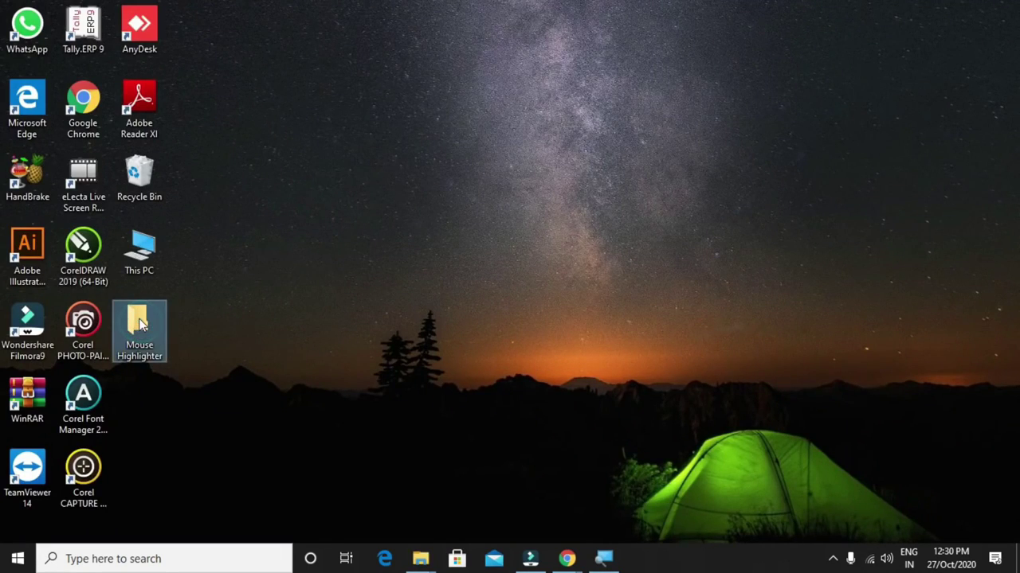
double_click(140, 323)
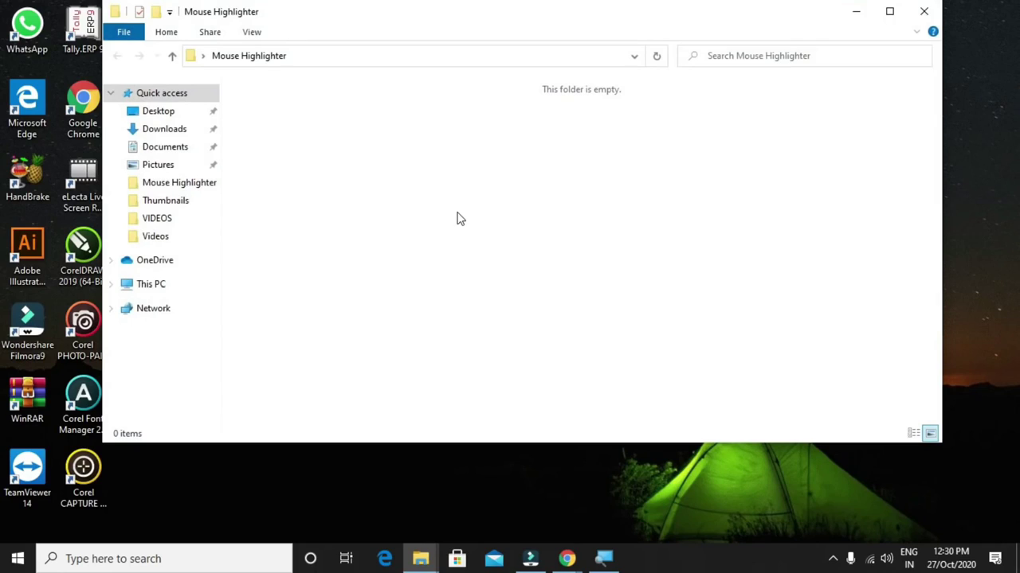
key("ctrl+v")
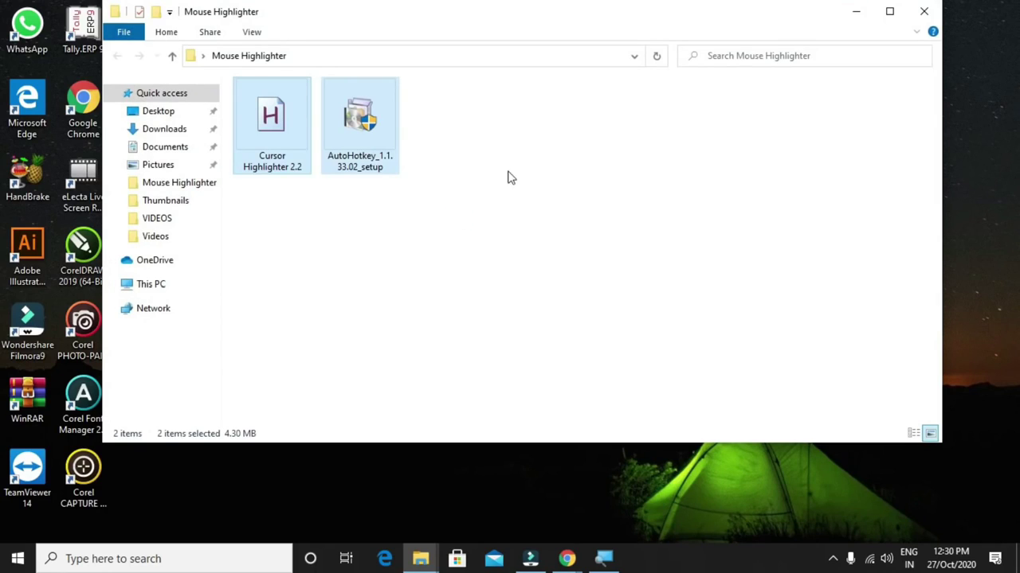
left_click(889, 12)
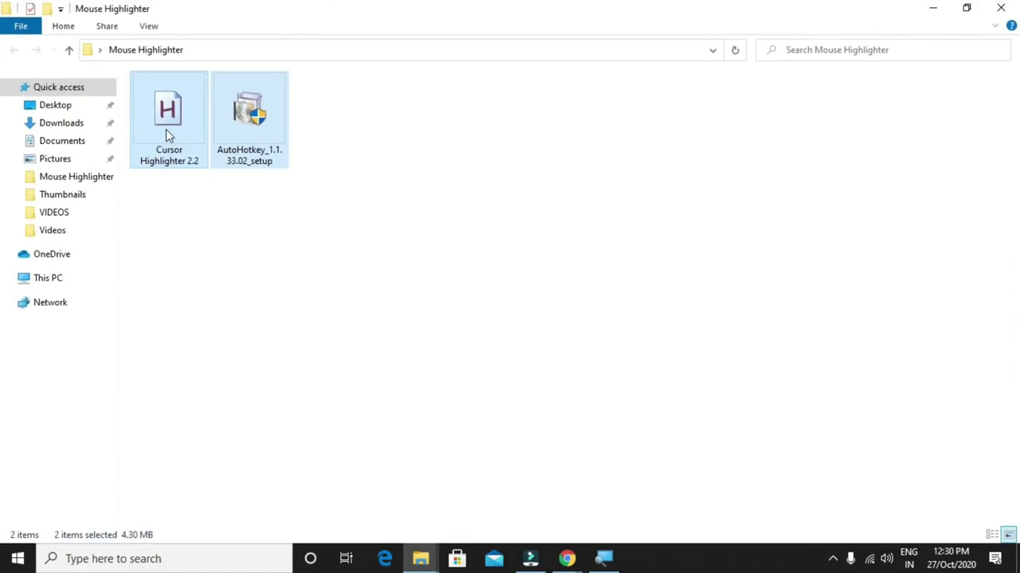
- Run the Cursor Highlighter 2.2 script from the Mouse Highlighter folder and create a new settings file with default settings
left_click(167, 132)
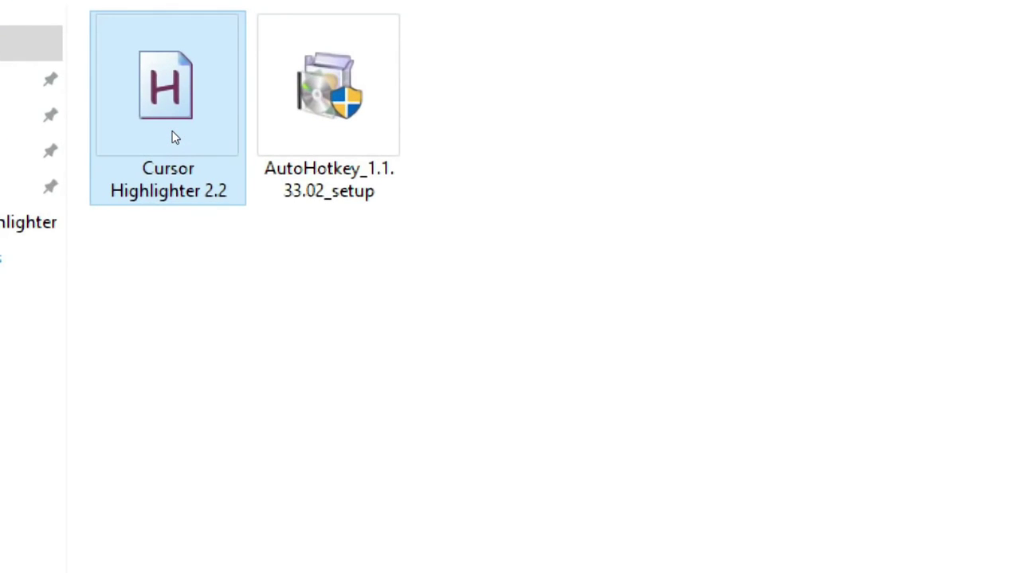
left_click(371, 143)
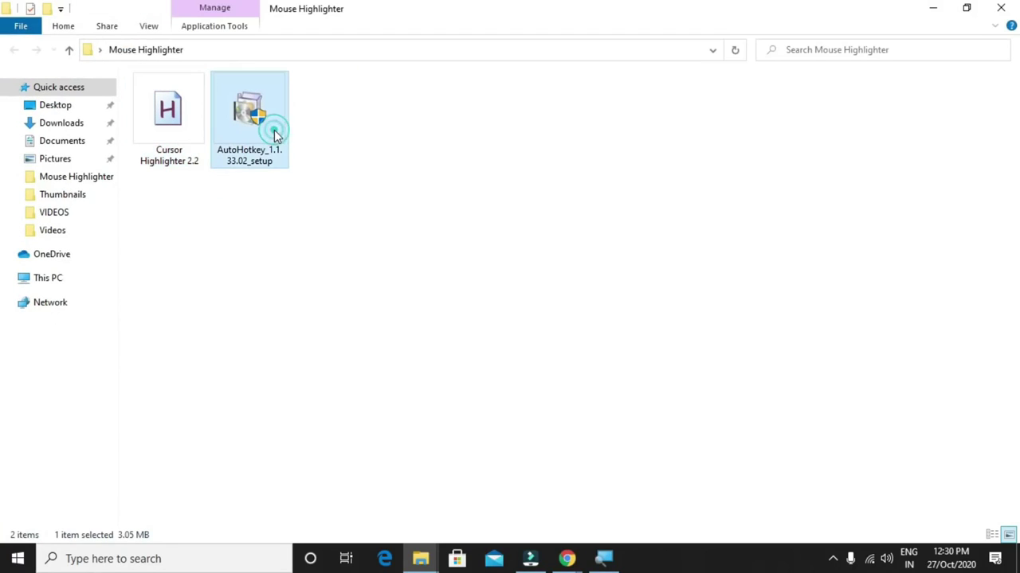
double_click(164, 135)
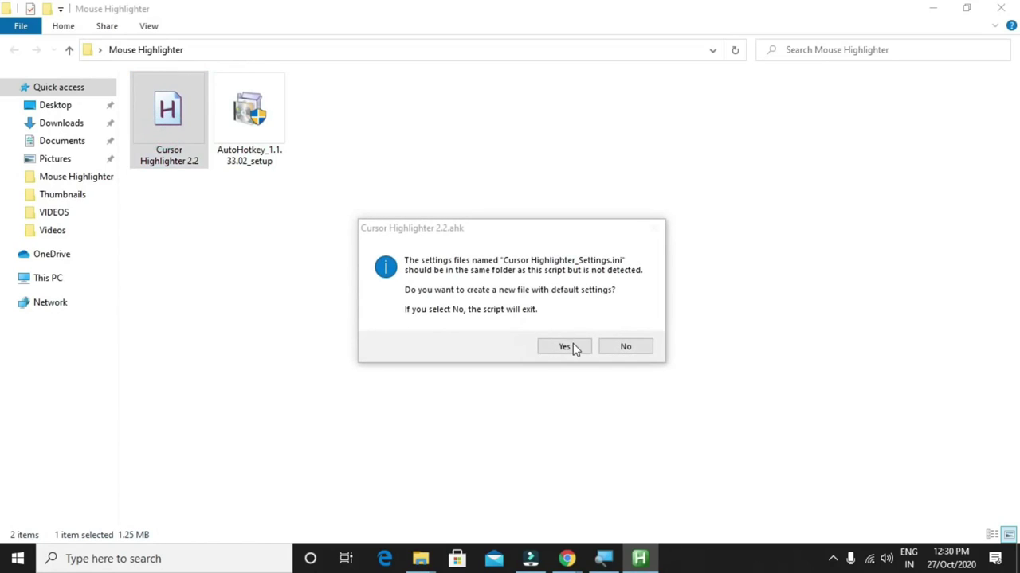
left_click(566, 347)
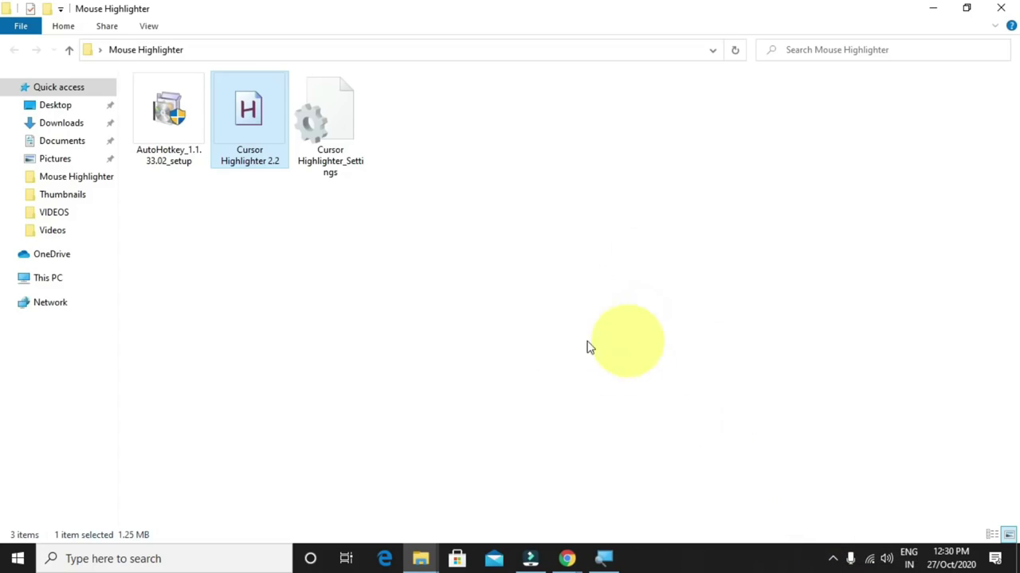
- Toggle the cursor highlight off and back on from the hidden notification icons
left_click(833, 560)
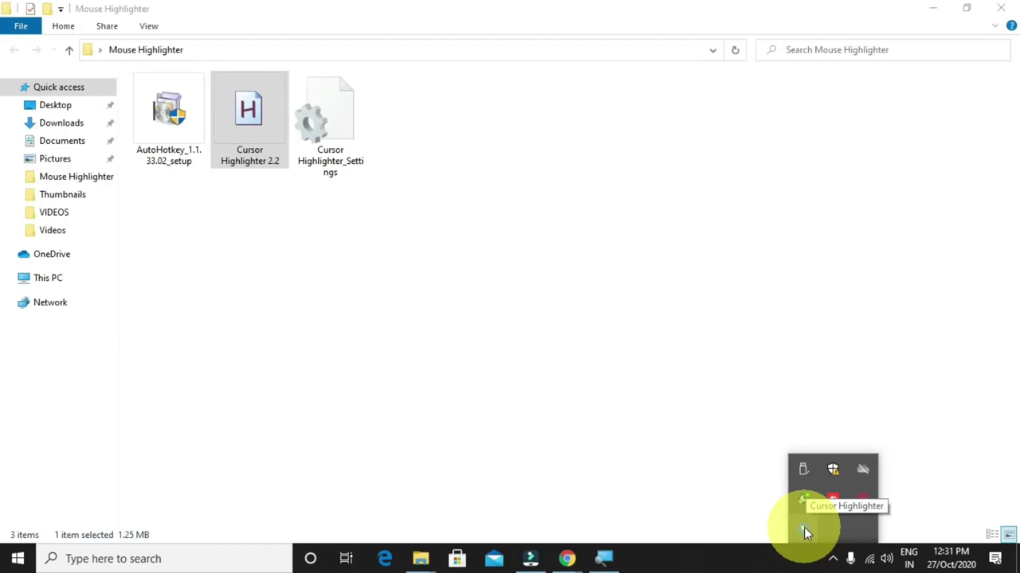
left_click(804, 527)
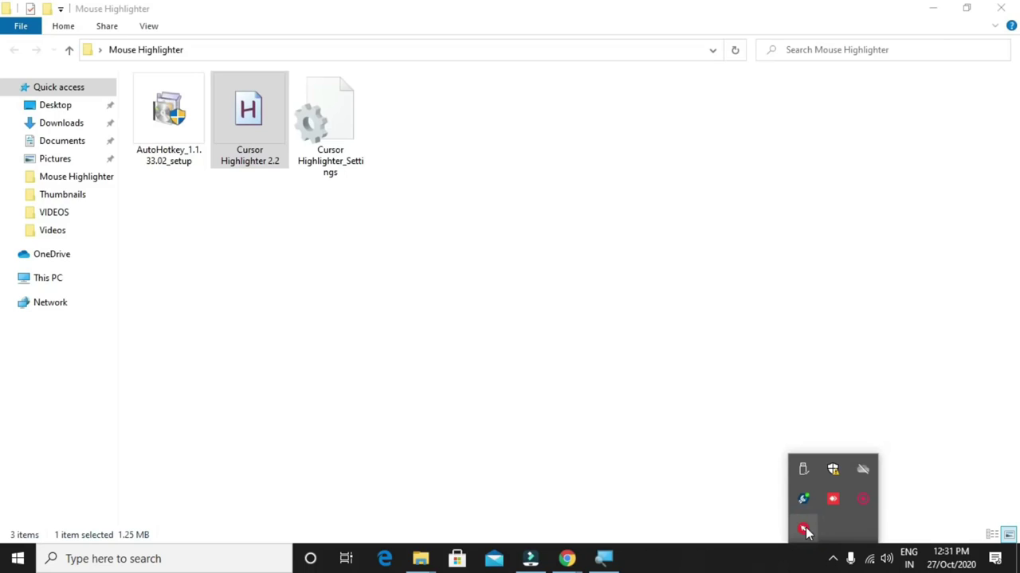
left_click(807, 530)
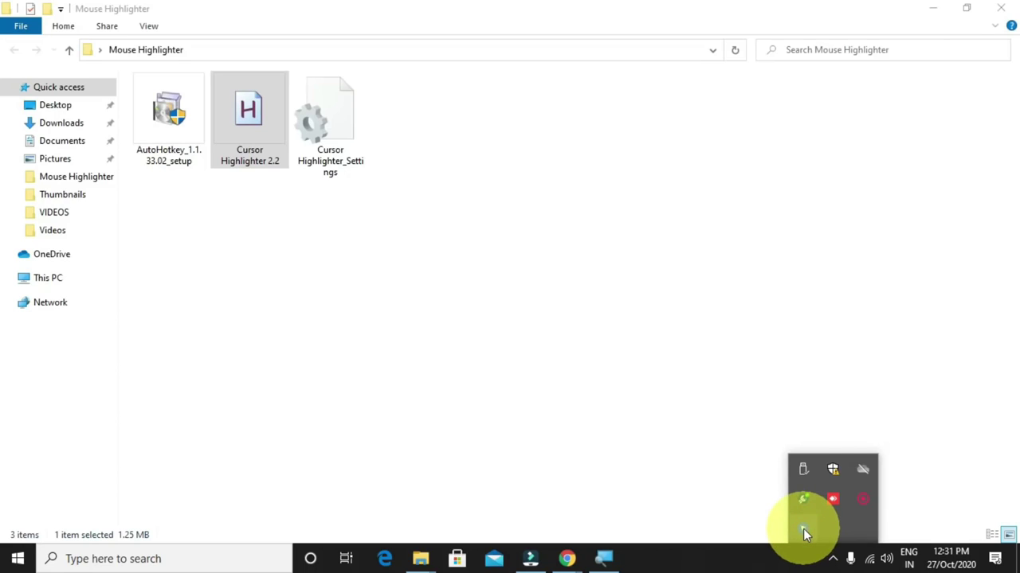
- Switch Cursor Highlighter to the cursor focus mode to try it and return to the highlight cursor
right_click(803, 529)
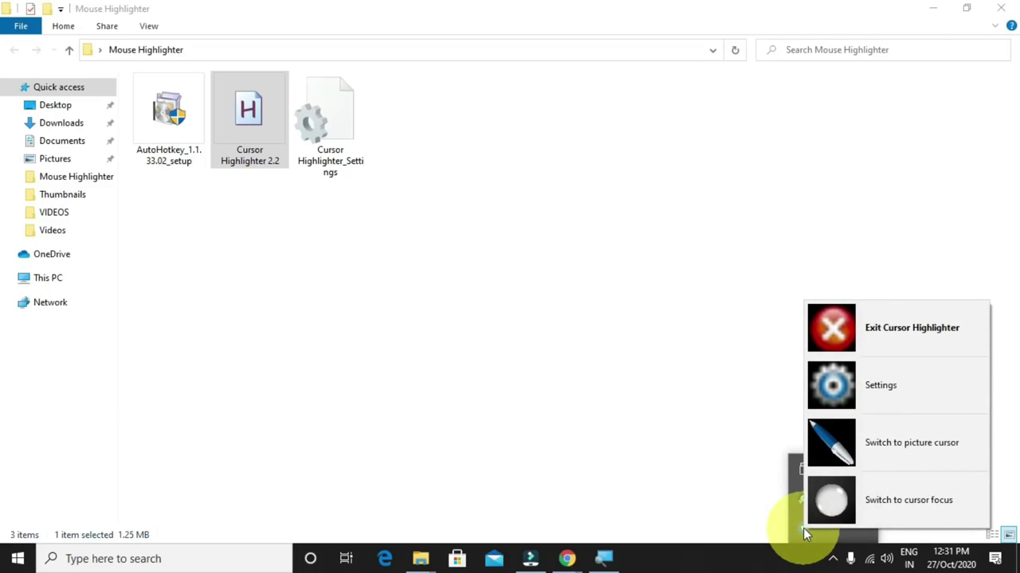
left_click(937, 499)
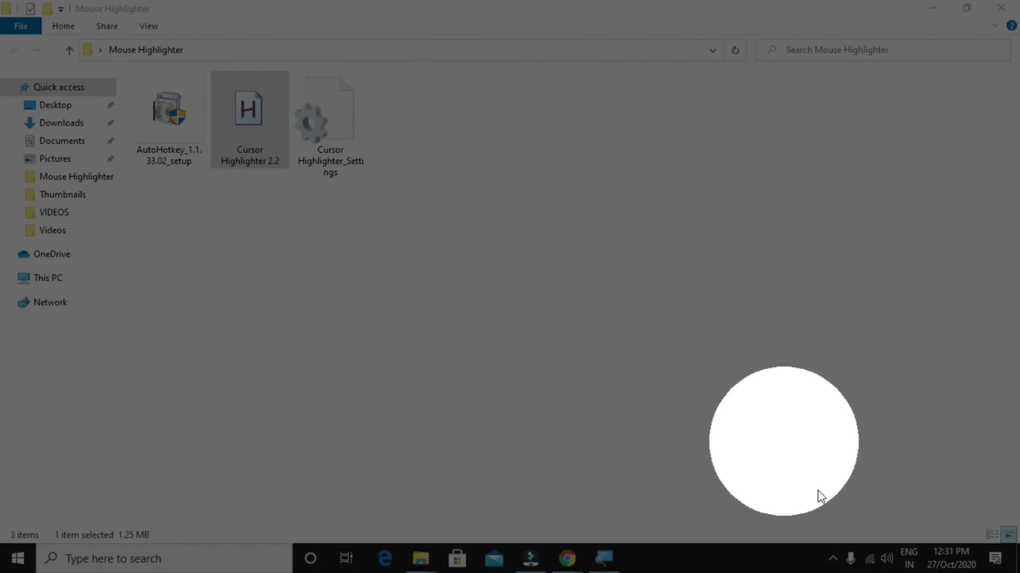
left_click(832, 558)
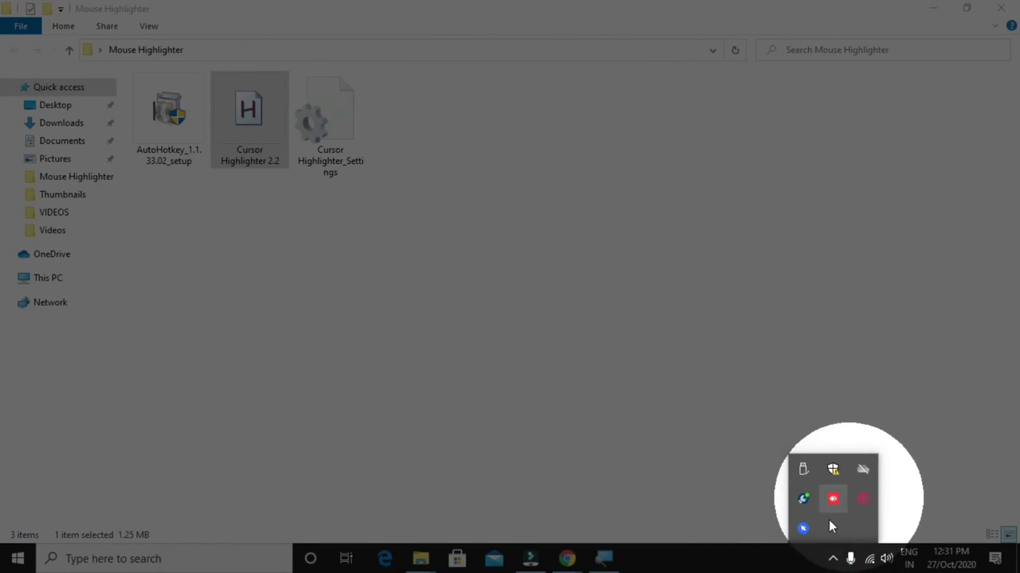
right_click(805, 526)
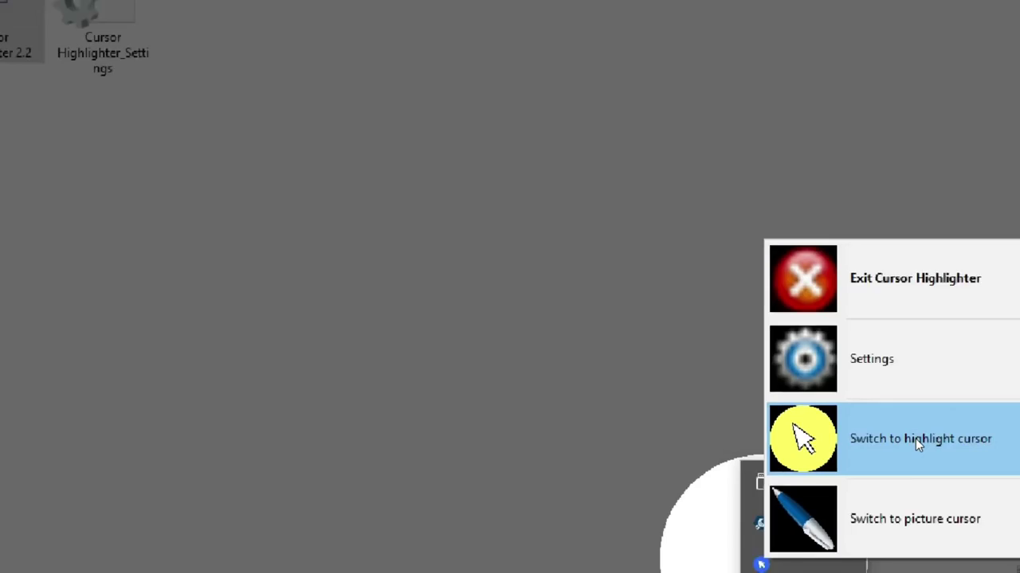
left_click(915, 438)
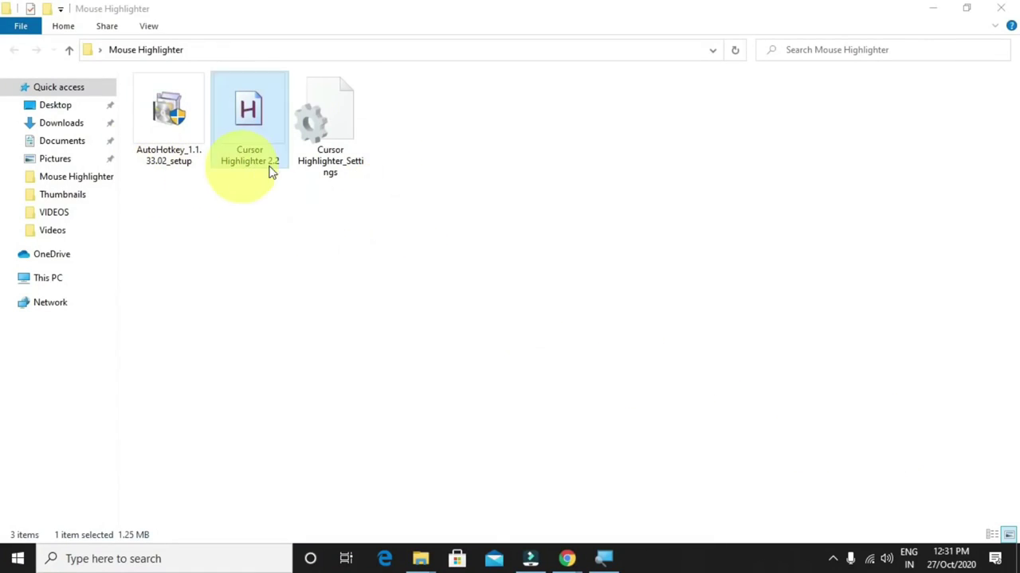
- Switch Cursor Highlighter to the picture cursor and try the pen image over the folder window
left_click(835, 559)
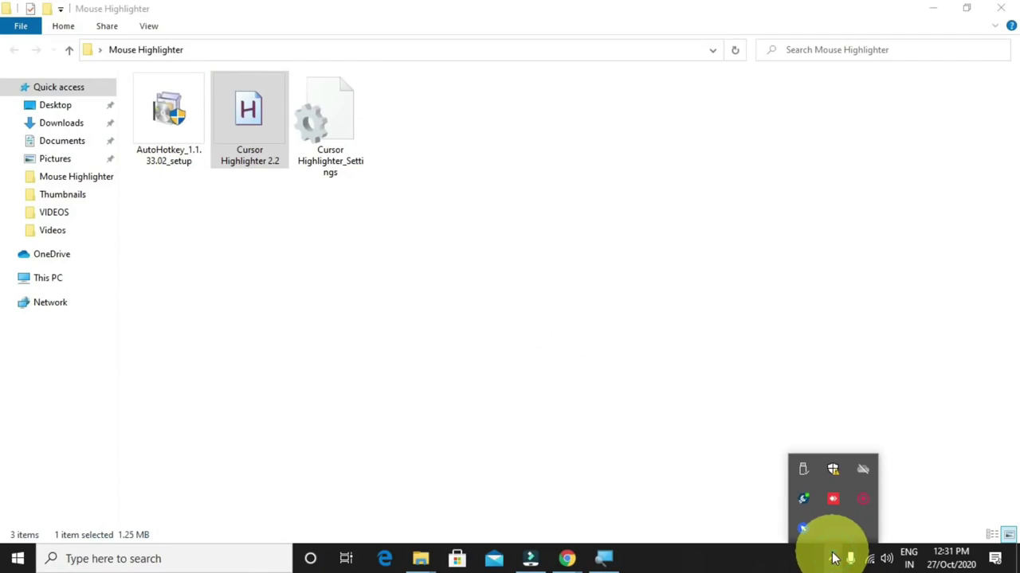
right_click(805, 529)
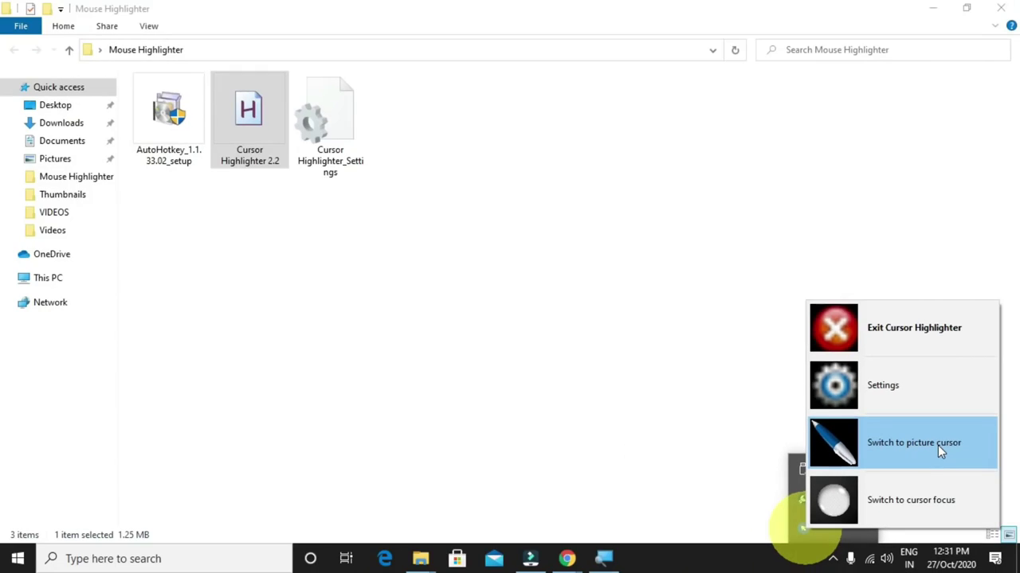
left_click(939, 446)
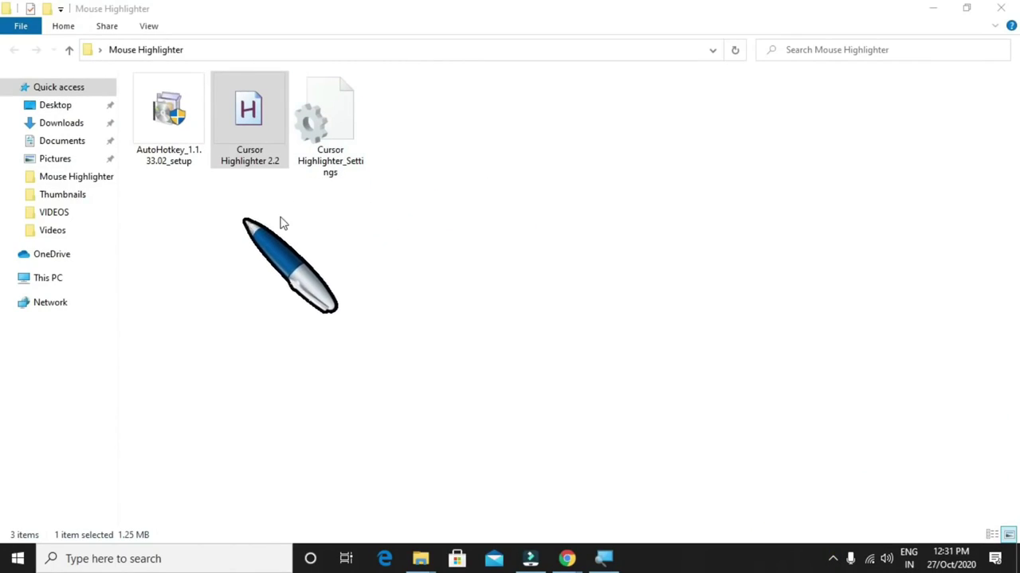
left_click_drag(294, 210, 213, 258)
left_click(404, 295)
- Exit Cursor Highlighter and start the Cursor Highlighter 2.2 script again from the Mouse Highlighter folder
left_click(833, 558)
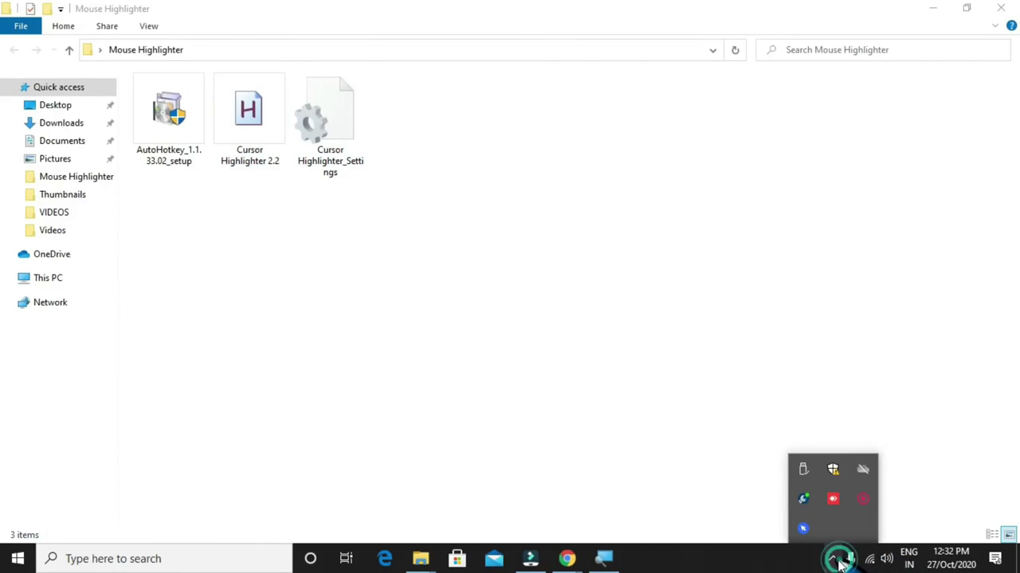
right_click(803, 528)
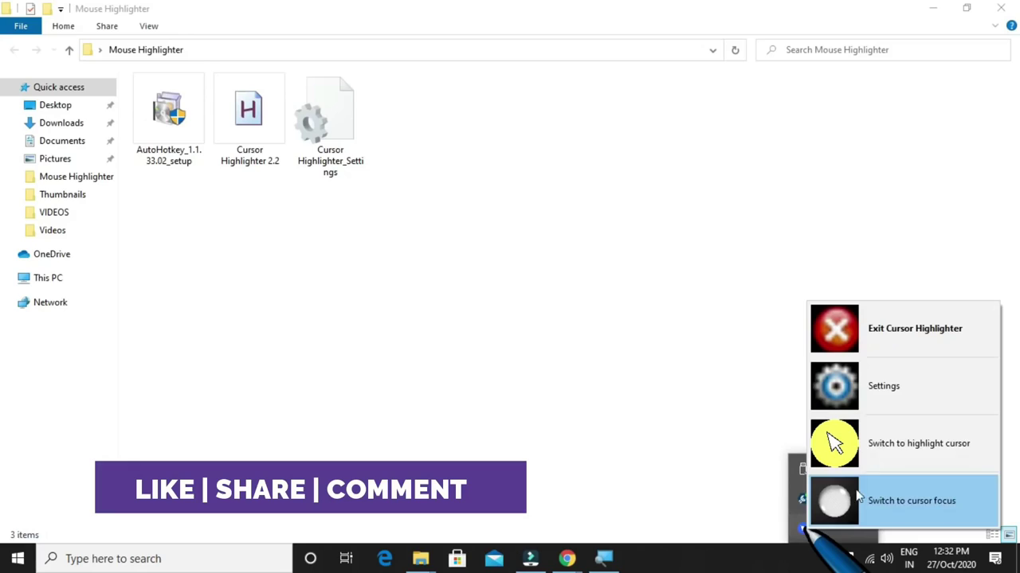
left_click(899, 339)
left_click(833, 558)
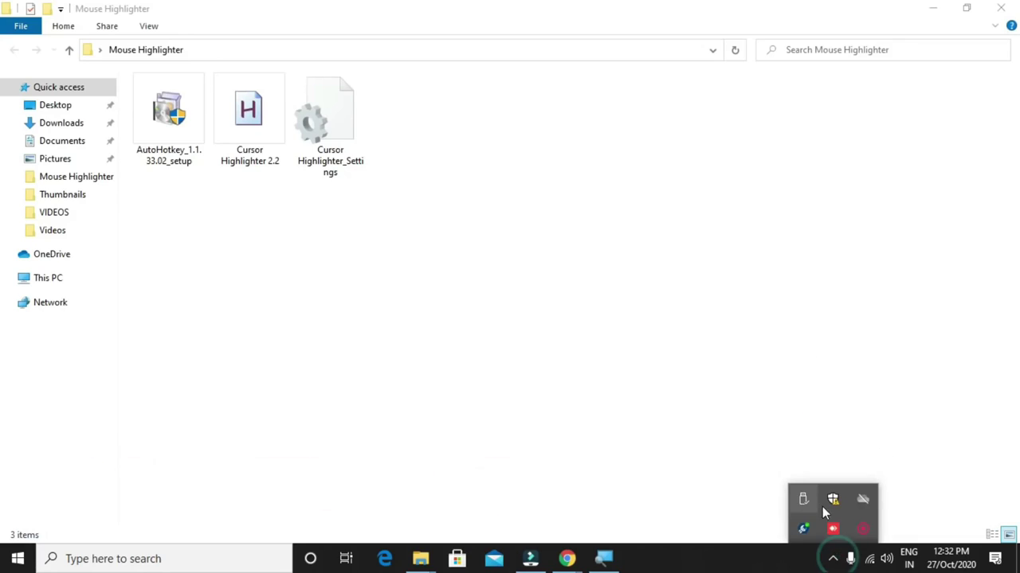
left_click(612, 365)
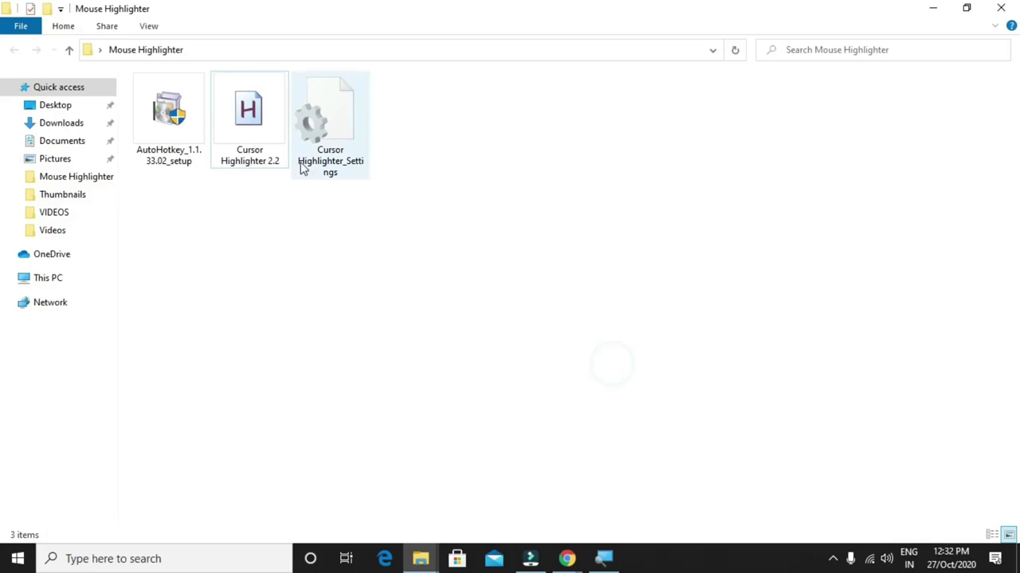
left_click(255, 131)
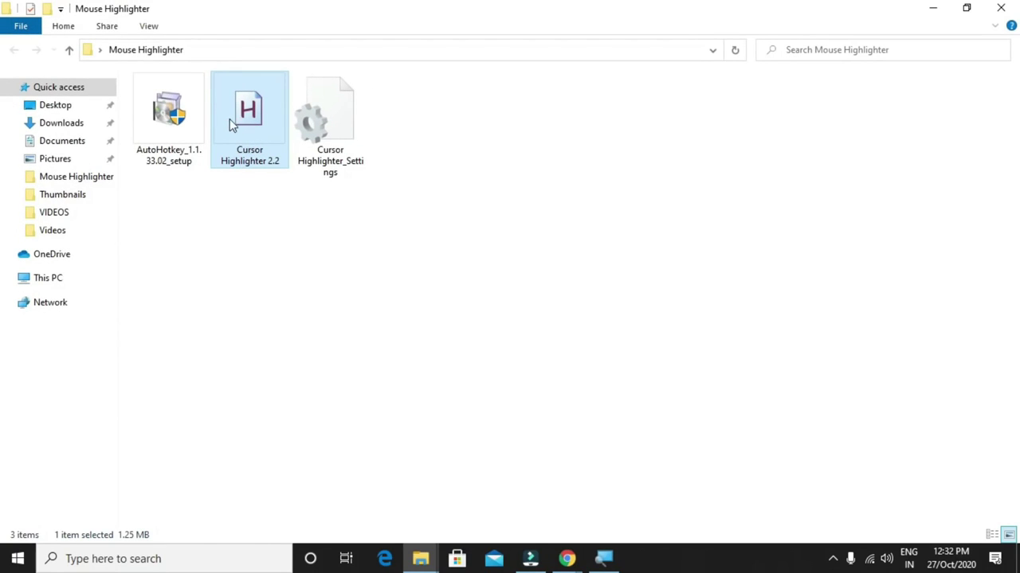
double_click(245, 132)
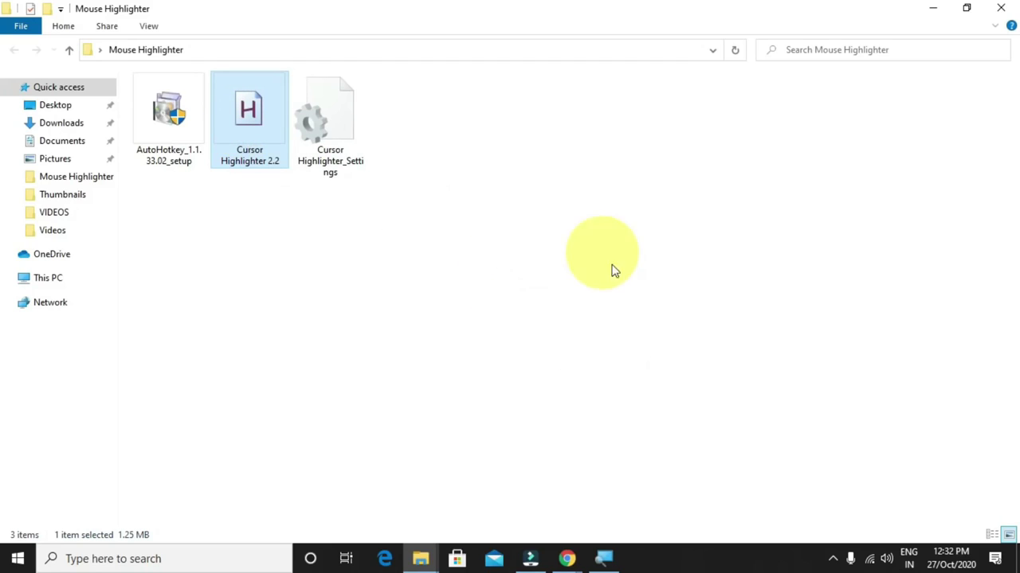
- In the Cursor Highlighter general settings, try Picture file and choose Focus as the cursor type when the program starts
left_click(832, 558)
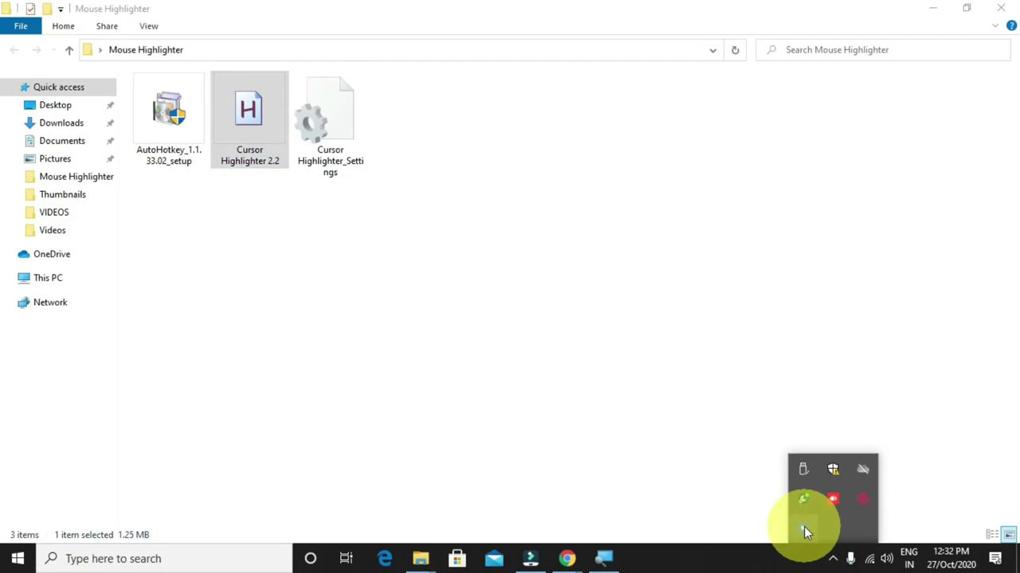
right_click(804, 527)
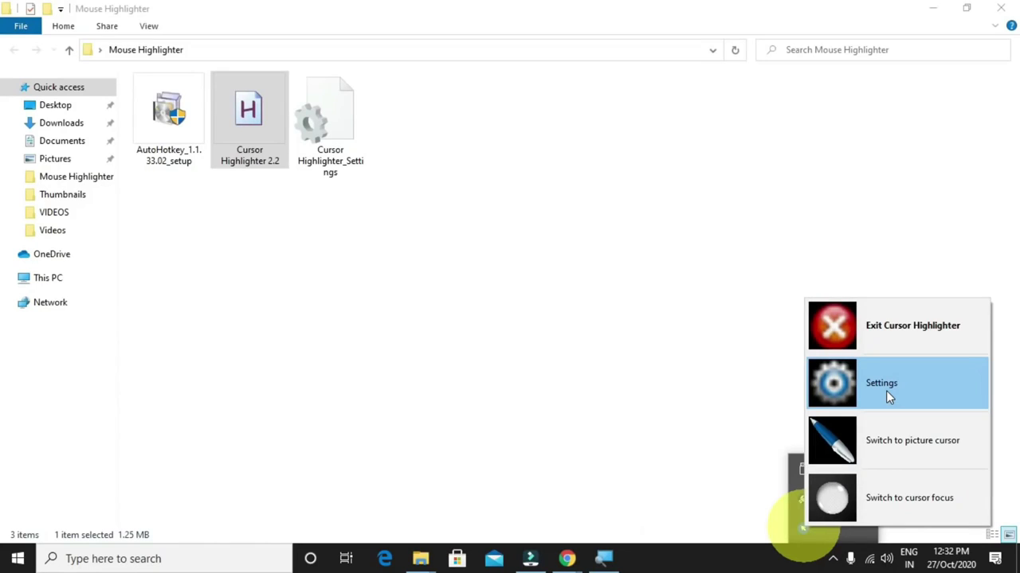
left_click(888, 396)
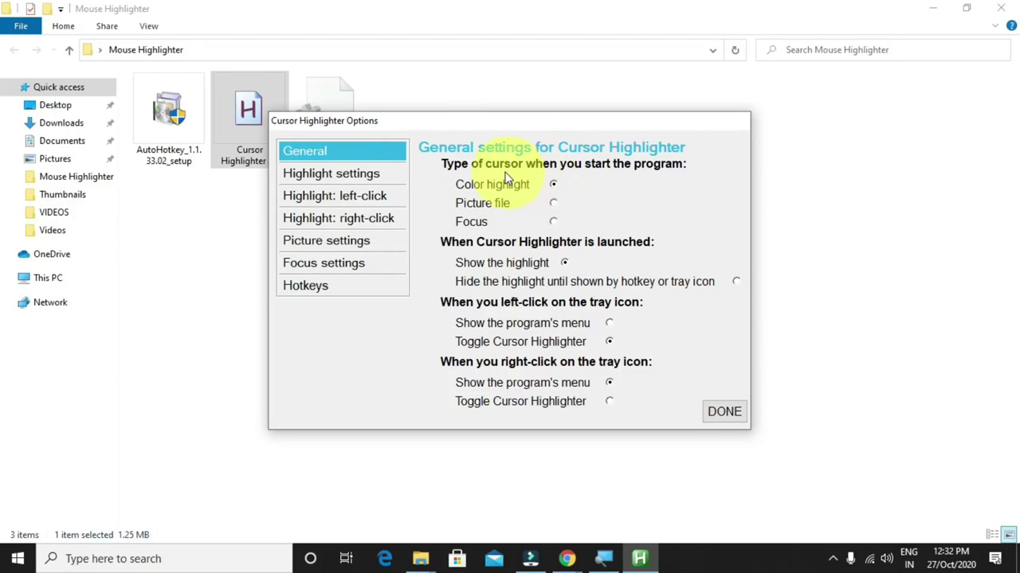
left_click(553, 204)
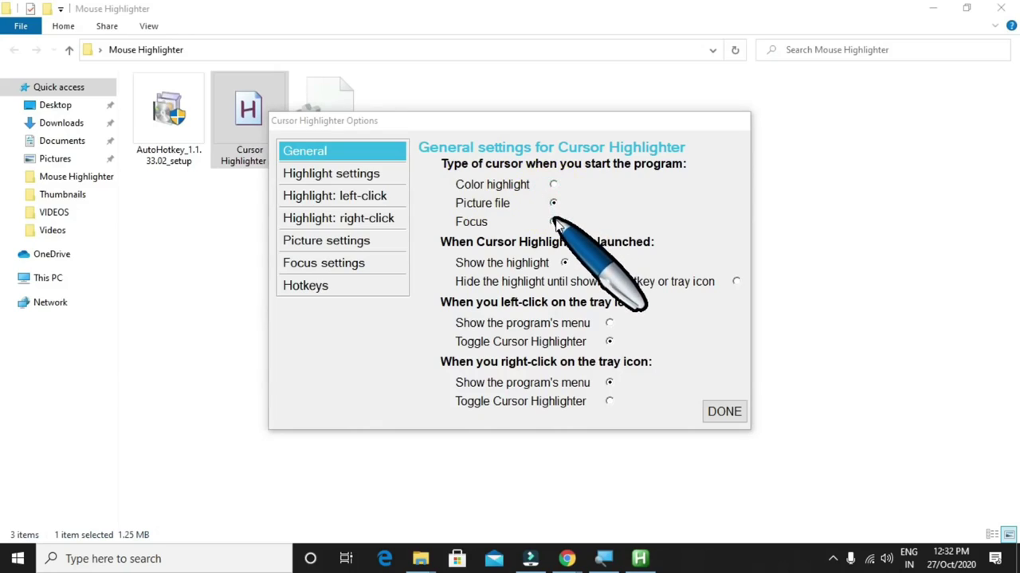
left_click(553, 222)
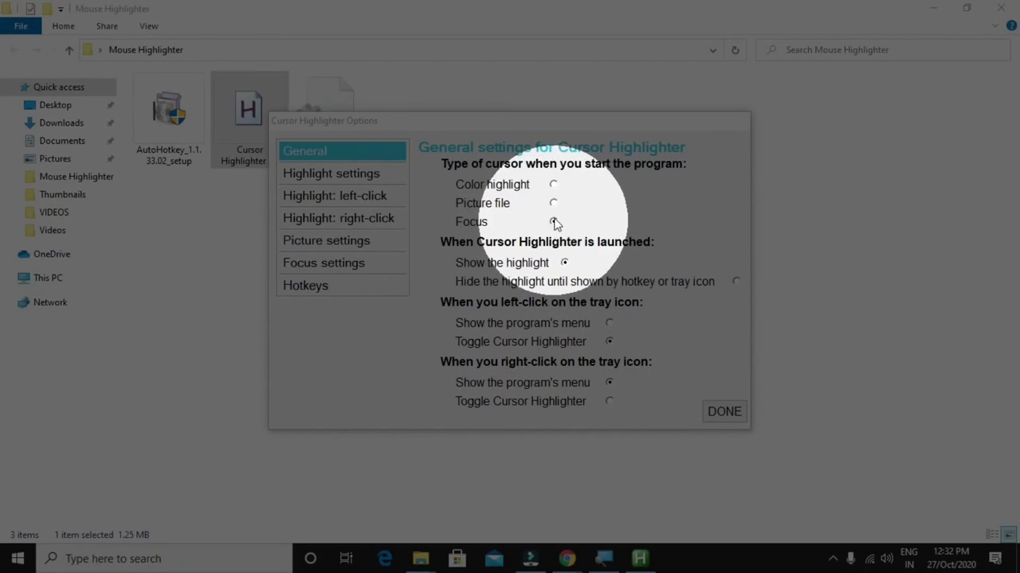
- Set the startup cursor type to Color highlight and choose 1 as the key for the Toggle Cursor Highlighter hotkey
left_click(553, 203)
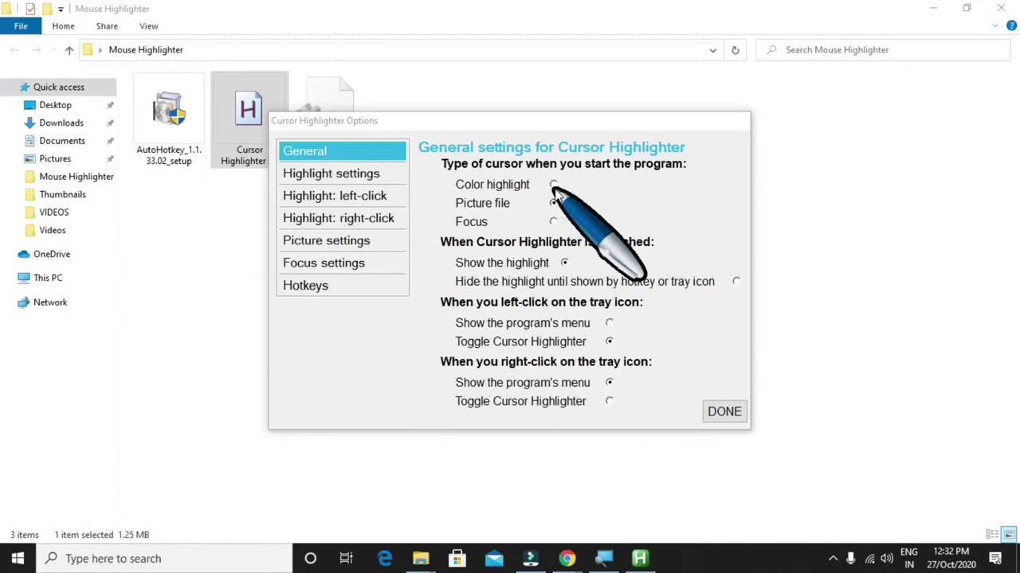
left_click(553, 185)
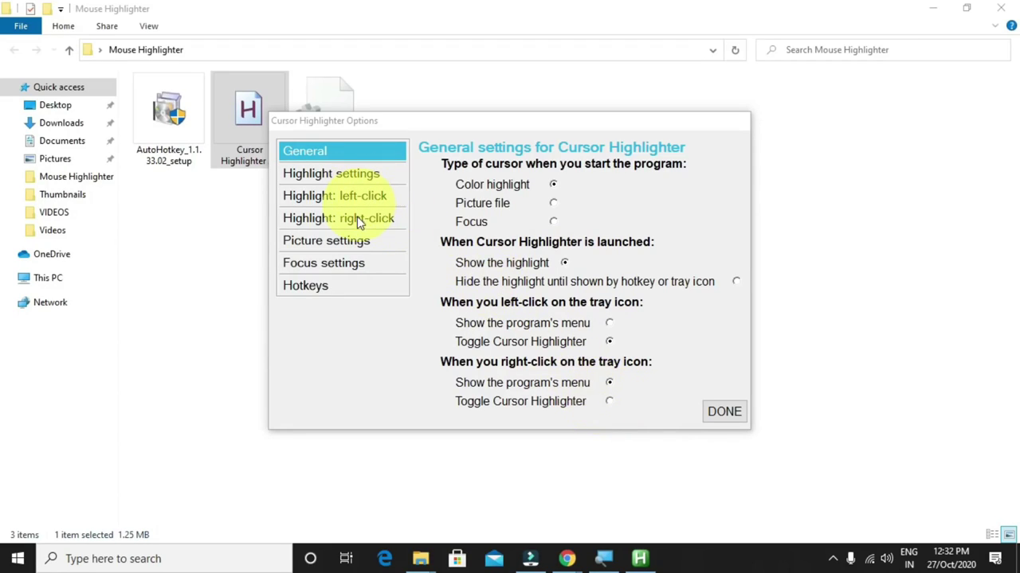
left_click(317, 293)
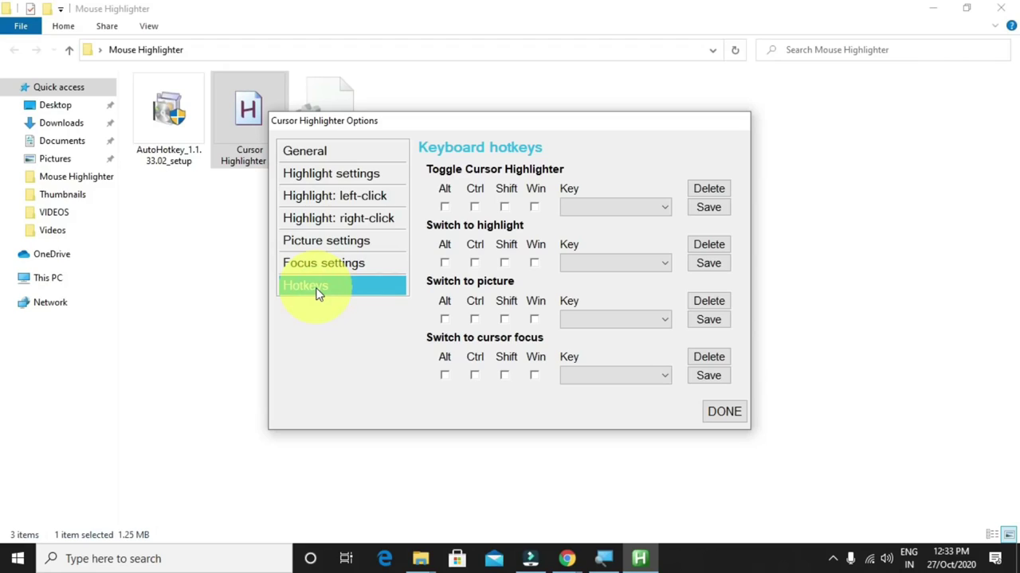
left_click(580, 208)
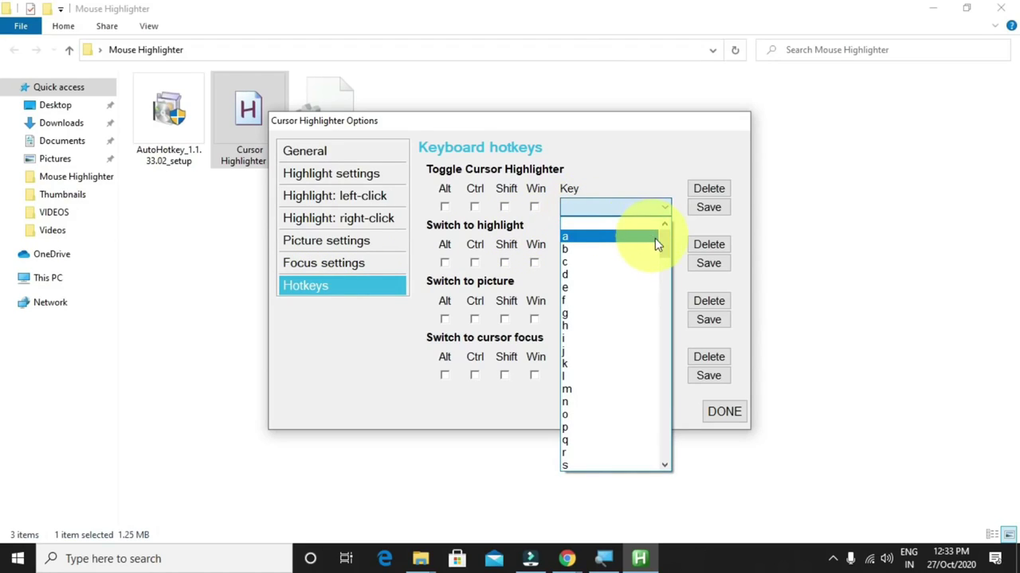
left_click_drag(665, 239, 666, 273)
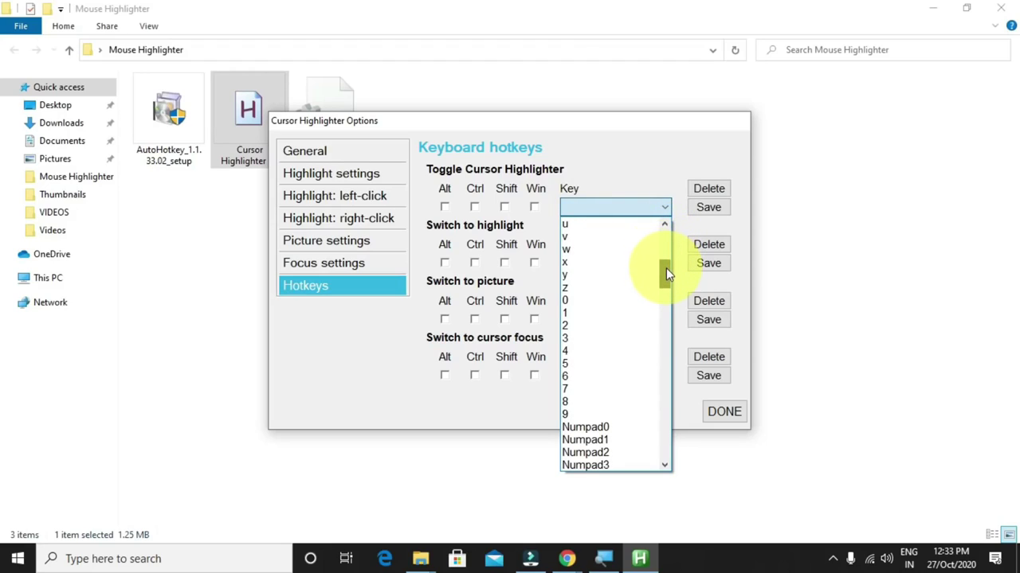
left_click(576, 313)
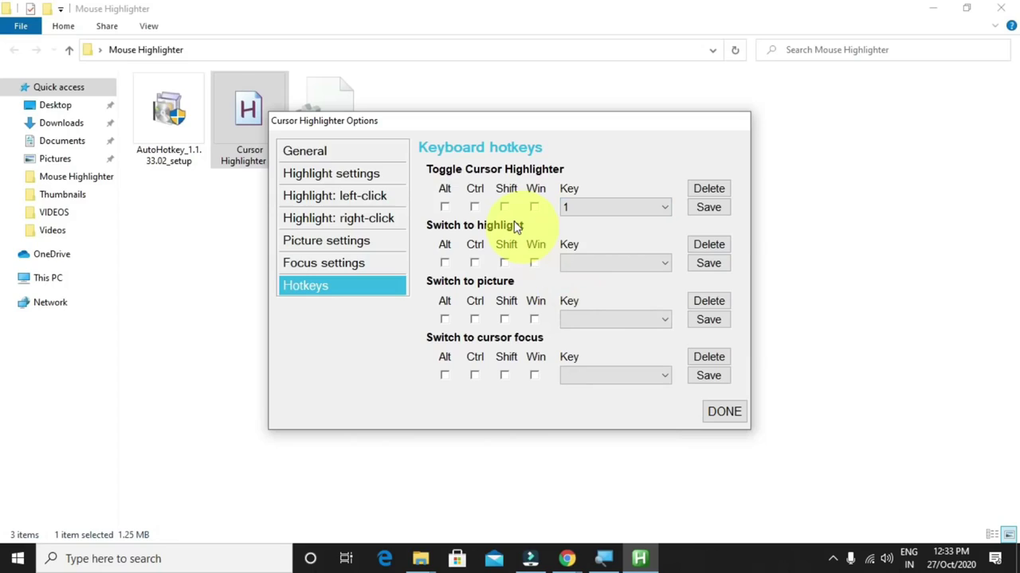
- Choose 2 as the key for Switch to highlight and 3 as the key for Switch to picture
left_click(599, 263)
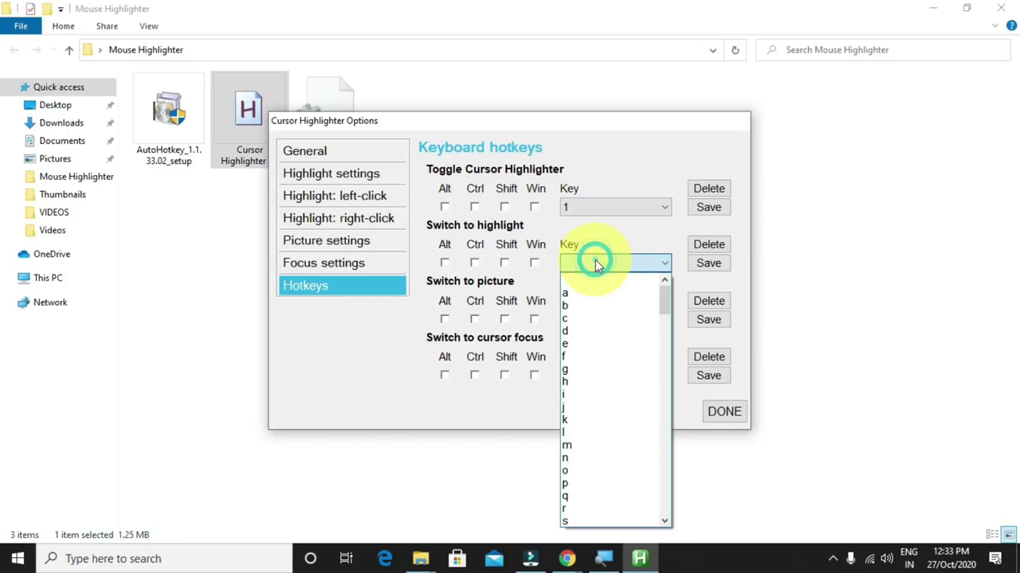
left_click_drag(665, 297, 660, 329)
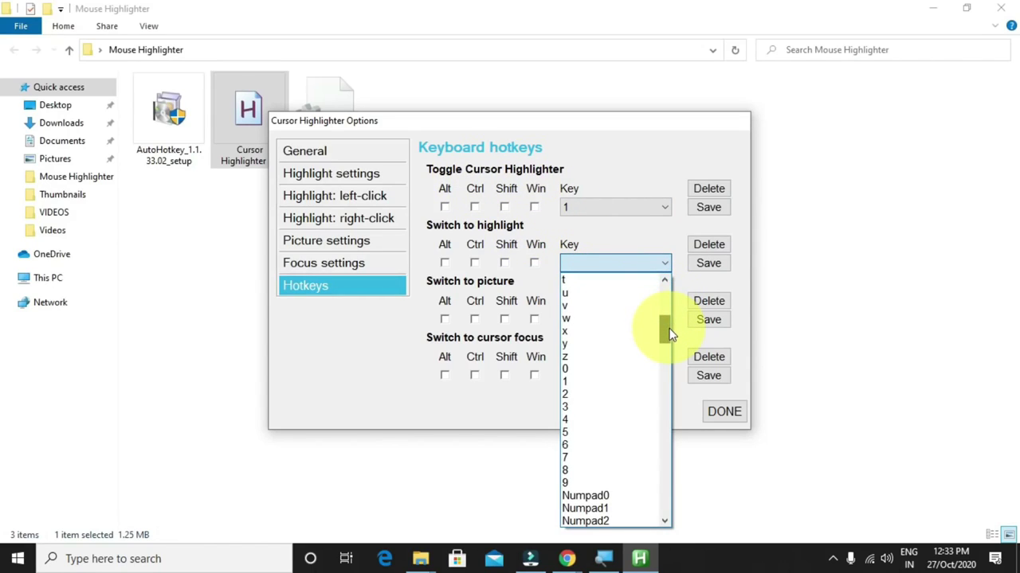
left_click(609, 391)
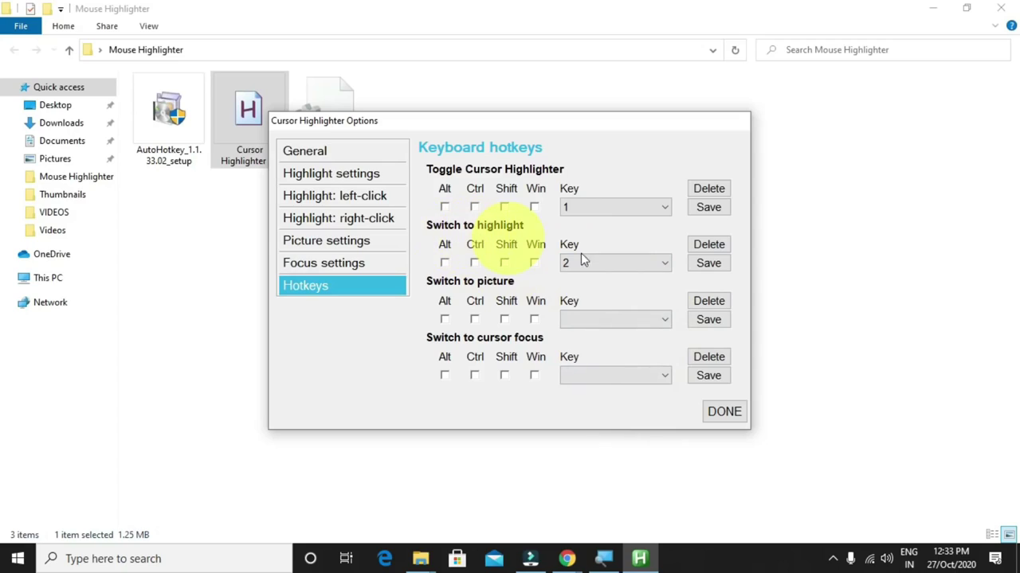
left_click(621, 319)
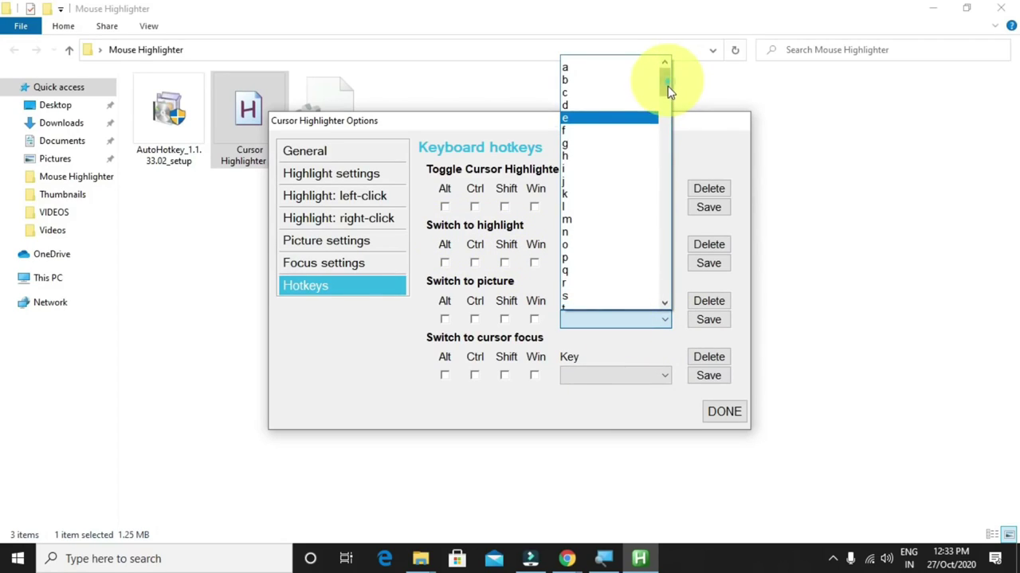
left_click_drag(667, 86, 667, 102)
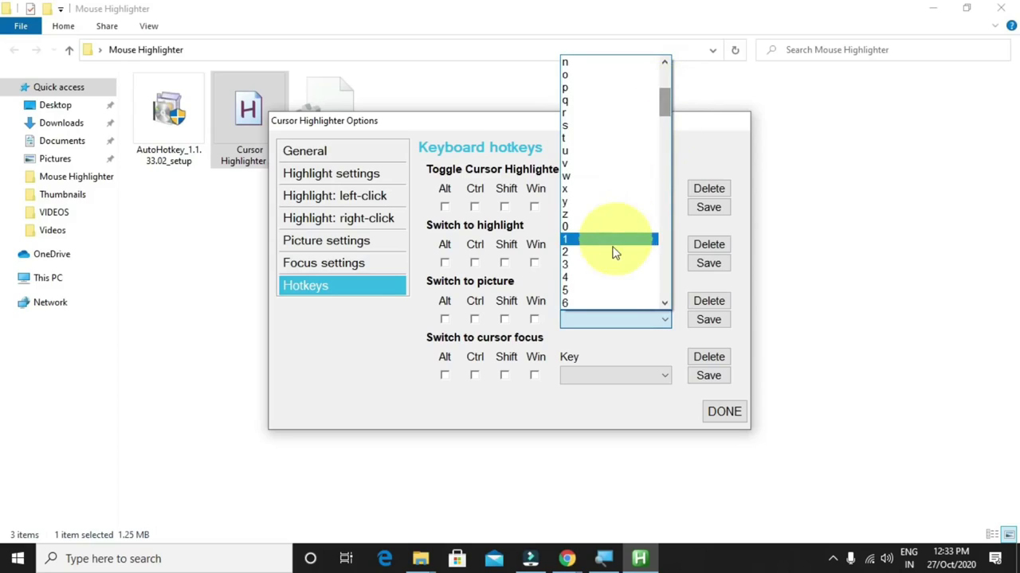
left_click(607, 260)
- Choose 4 as the key for Switch to cursor focus and save all four hotkeys
left_click(603, 372)
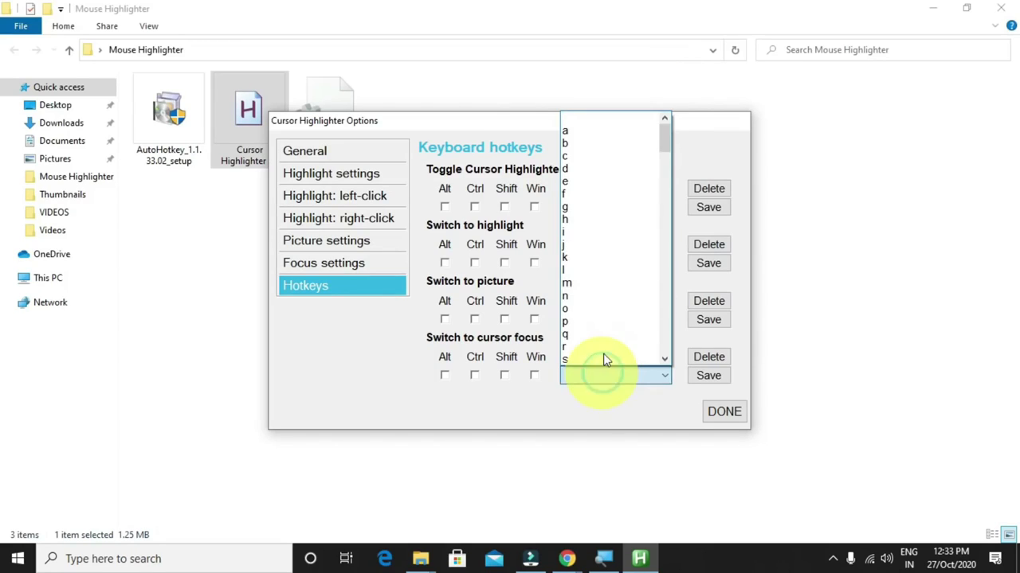
left_click_drag(667, 145, 667, 160)
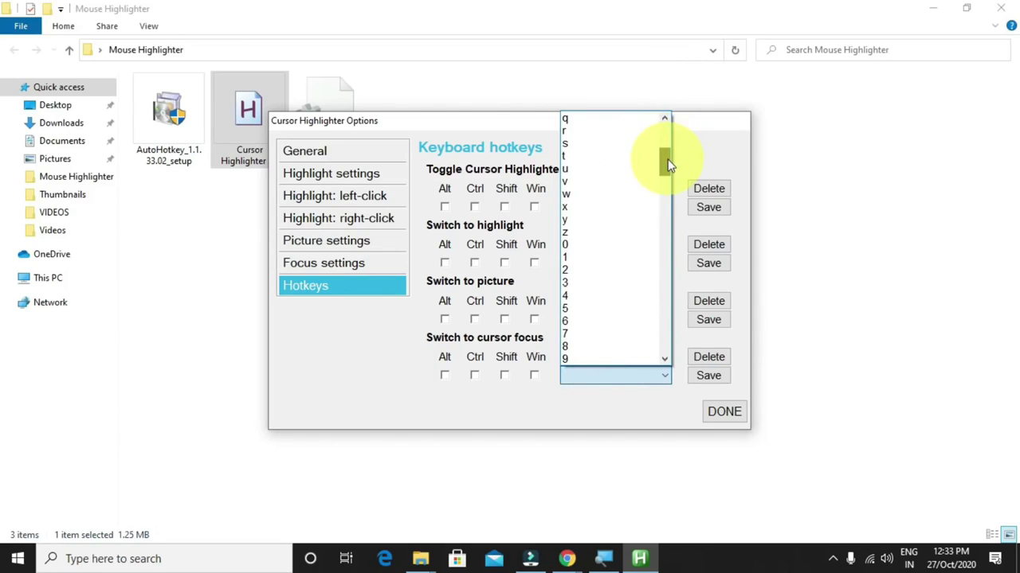
left_click(585, 277)
left_click(702, 376)
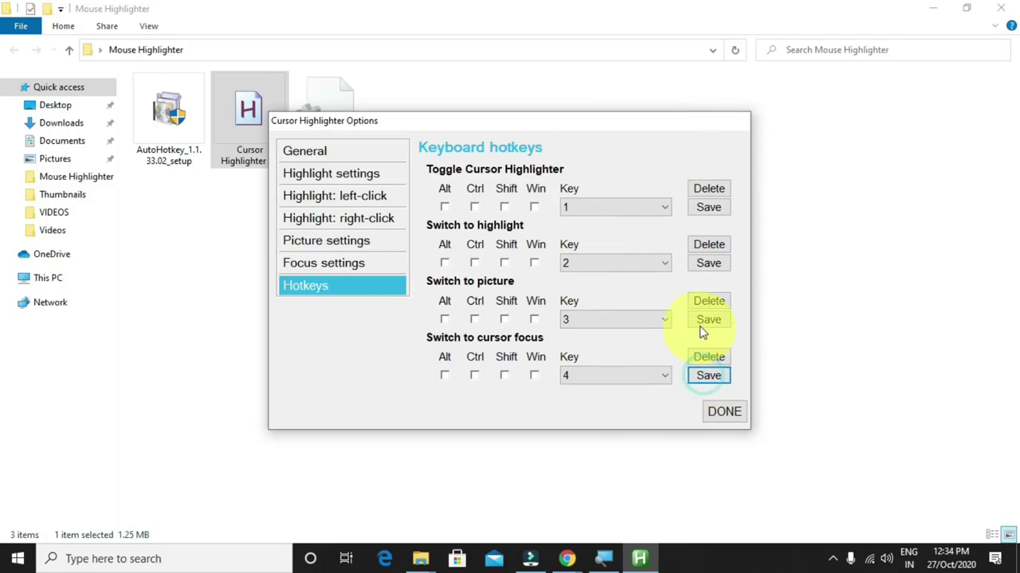
left_click(705, 321)
left_click(708, 265)
left_click(708, 209)
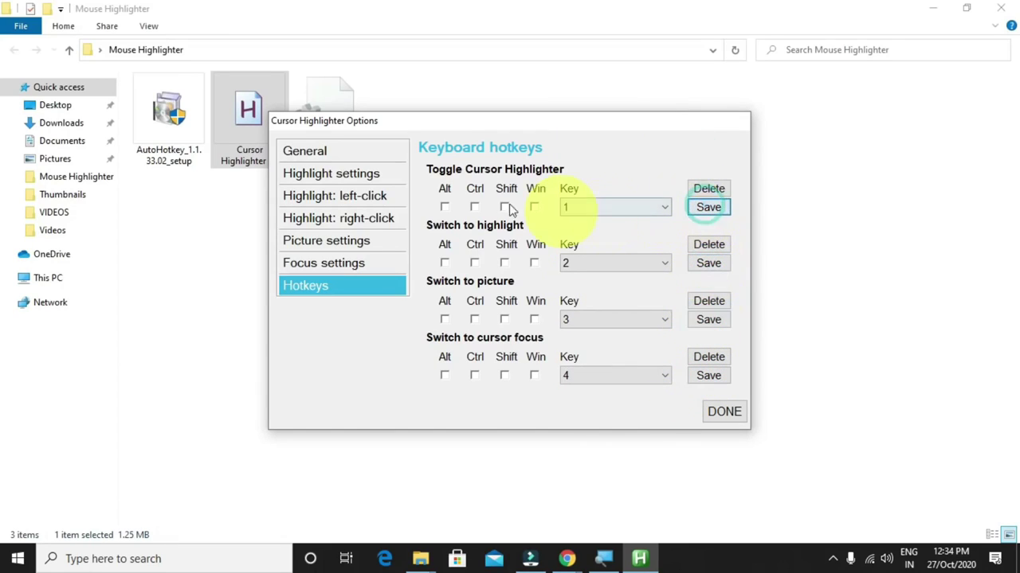
- Try adding modifier keys to the Toggle Cursor Highlighter and Switch to highlight hotkeys
left_click(582, 210)
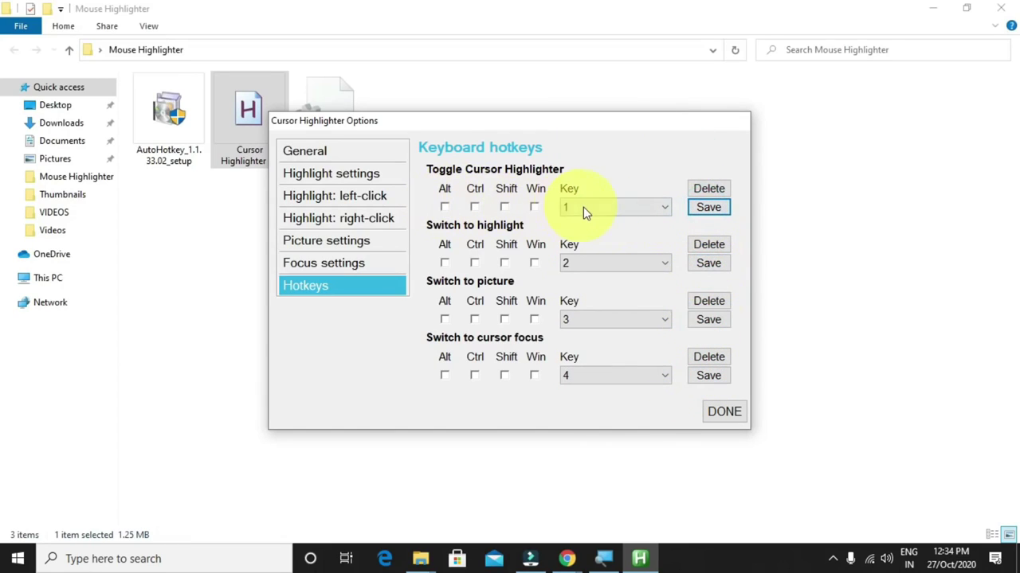
left_click(475, 207)
left_click(474, 263)
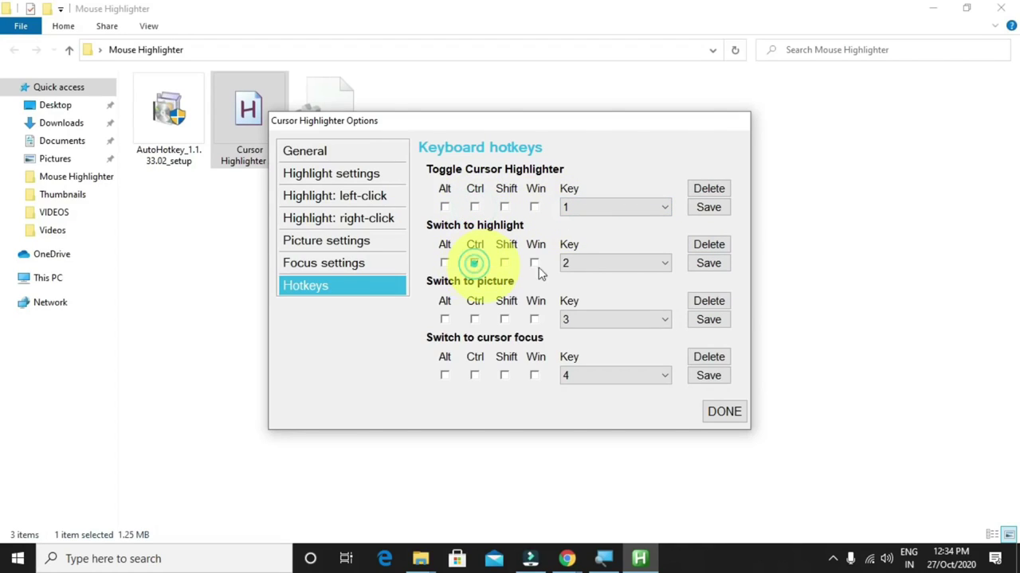
left_click(443, 262)
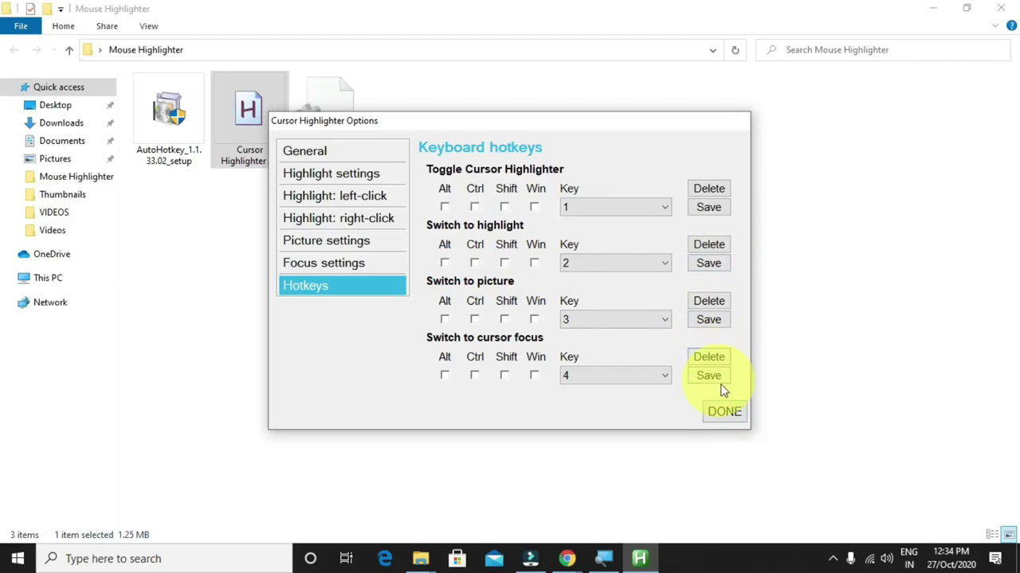
- Finish the Cursor Highlighter options and try the hotkeys to change and toggle the cursor over the folder window
left_click(724, 412)
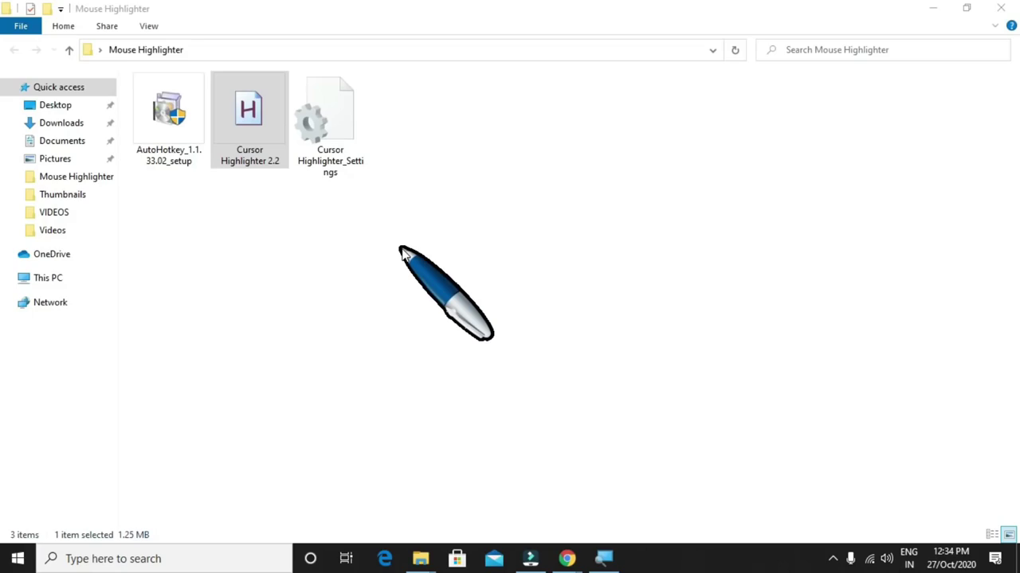
key("ctrl+alt+s")
key("ctrl+alt+s")
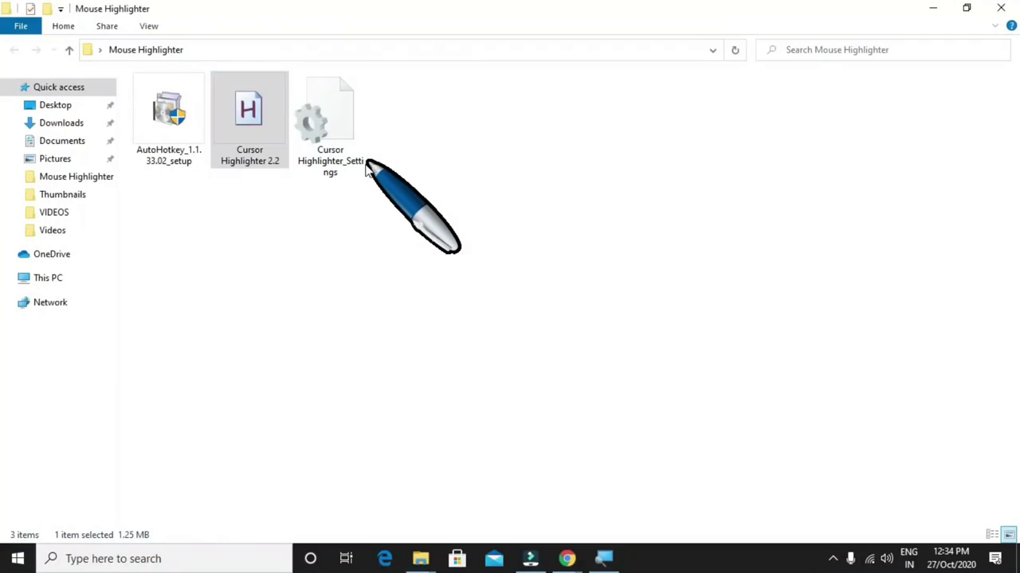
key("ctrl+alt+h")
key("ctrl+alt+h")
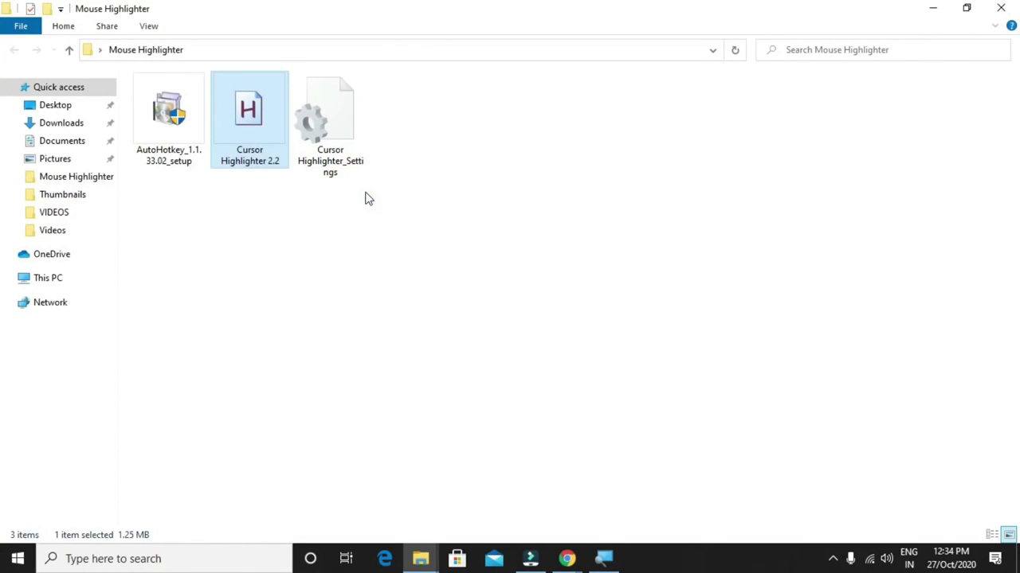
key("ctrl+alt+h")
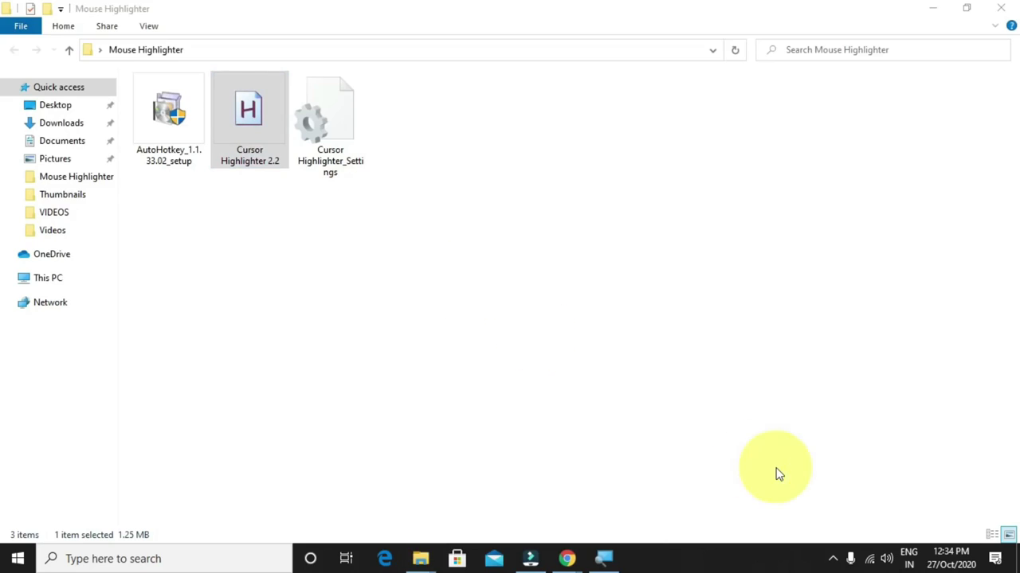
- Reopen the Cursor Highlighter settings, check the focus settings and select the custom Picture file option for the picture cursor
left_click(833, 560)
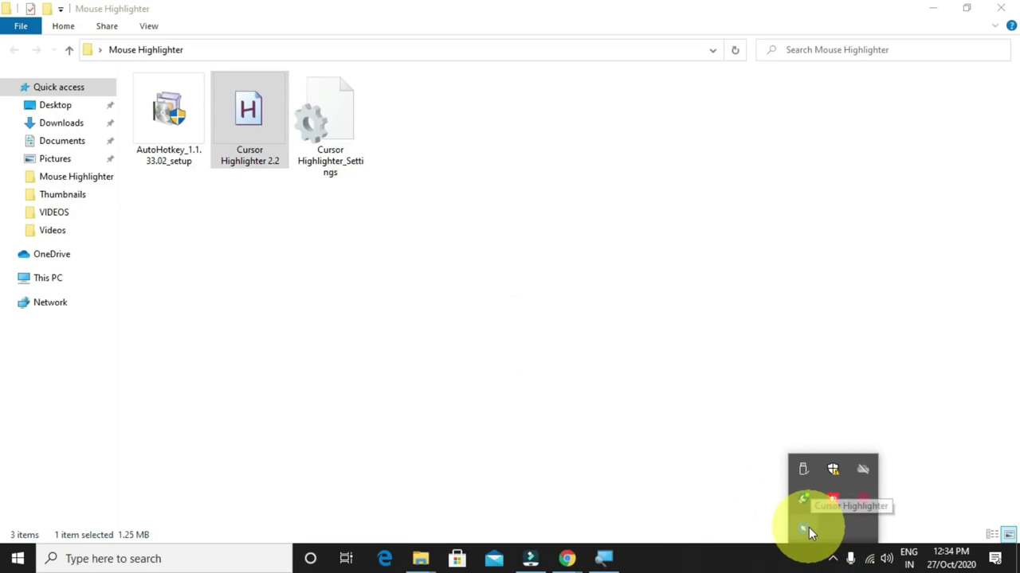
right_click(806, 527)
left_click(885, 391)
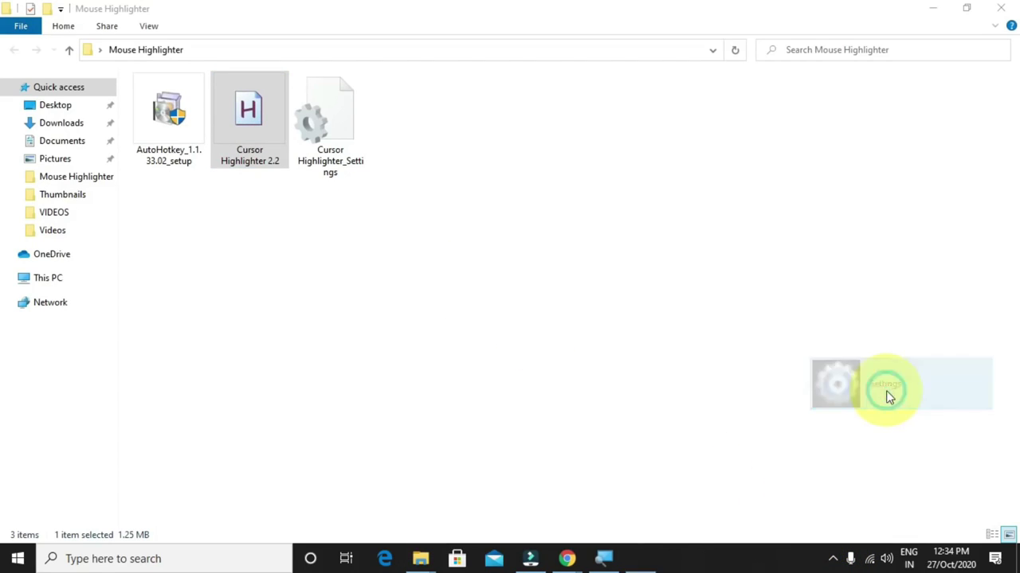
left_click(340, 263)
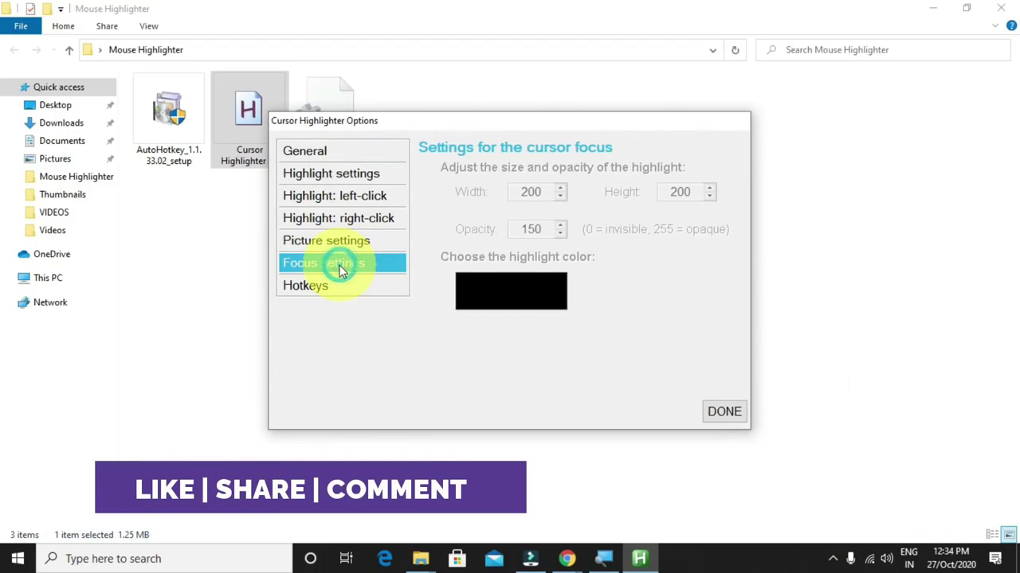
left_click(371, 240)
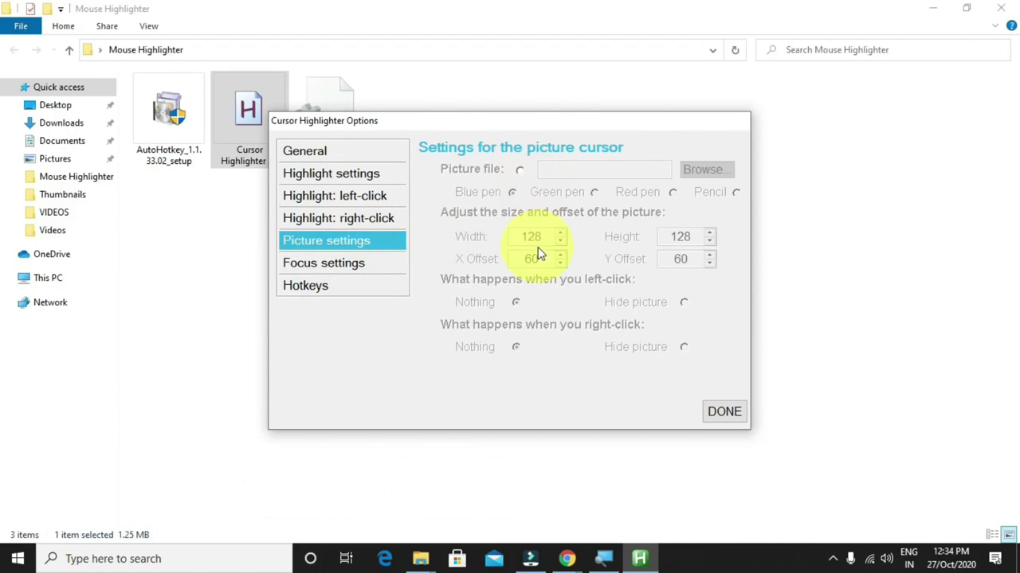
left_click(517, 172)
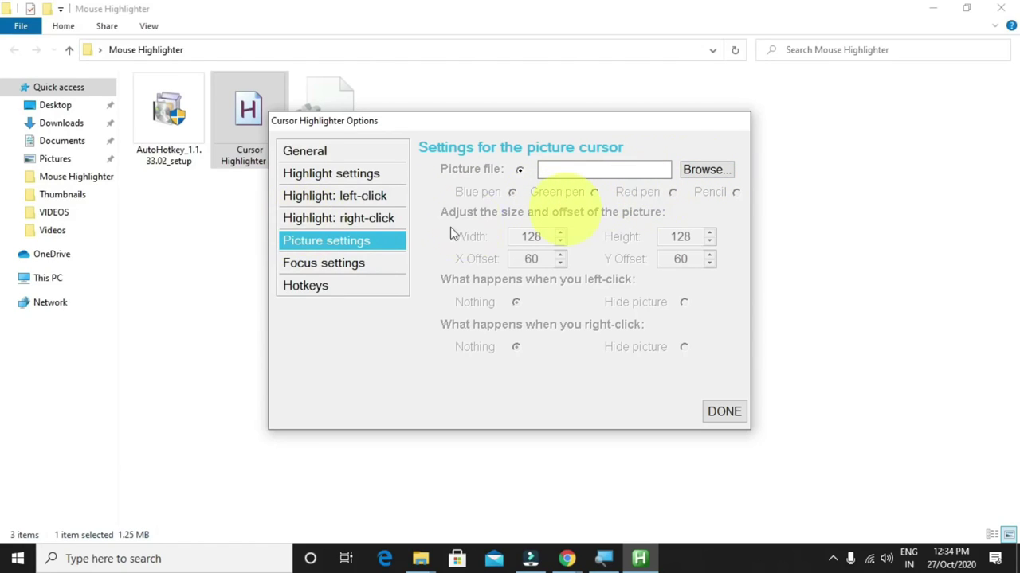
- Review the right-click, left-click, highlight, general, picture, focus and hotkey settings of Cursor Highlighter
left_click(376, 222)
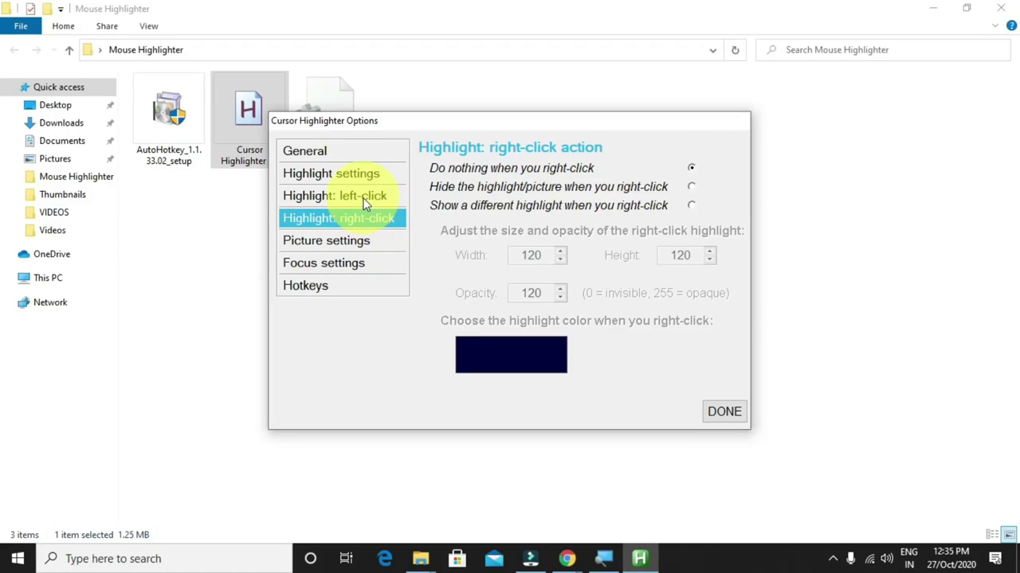
left_click(352, 199)
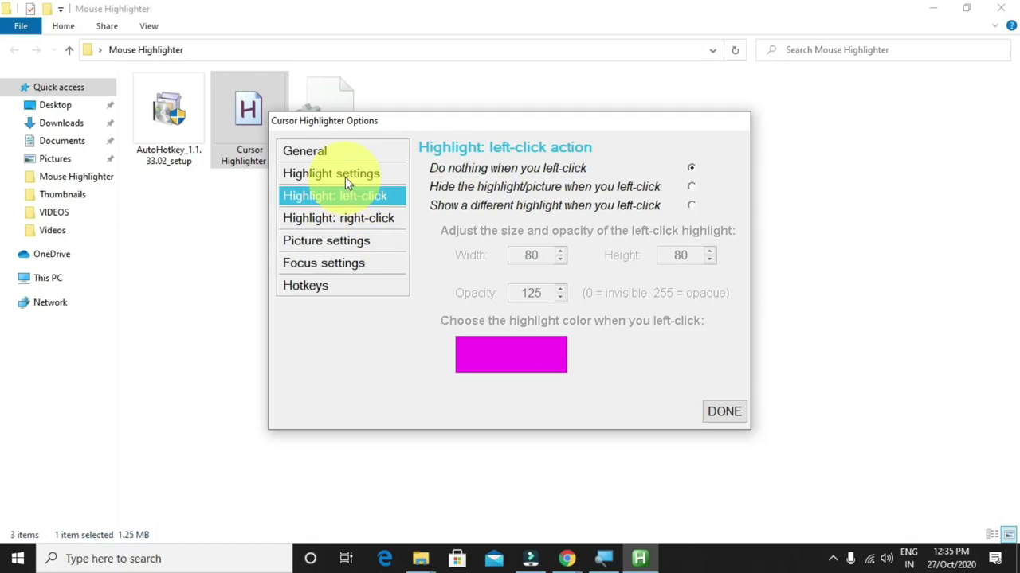
left_click(345, 177)
left_click(329, 157)
left_click(336, 175)
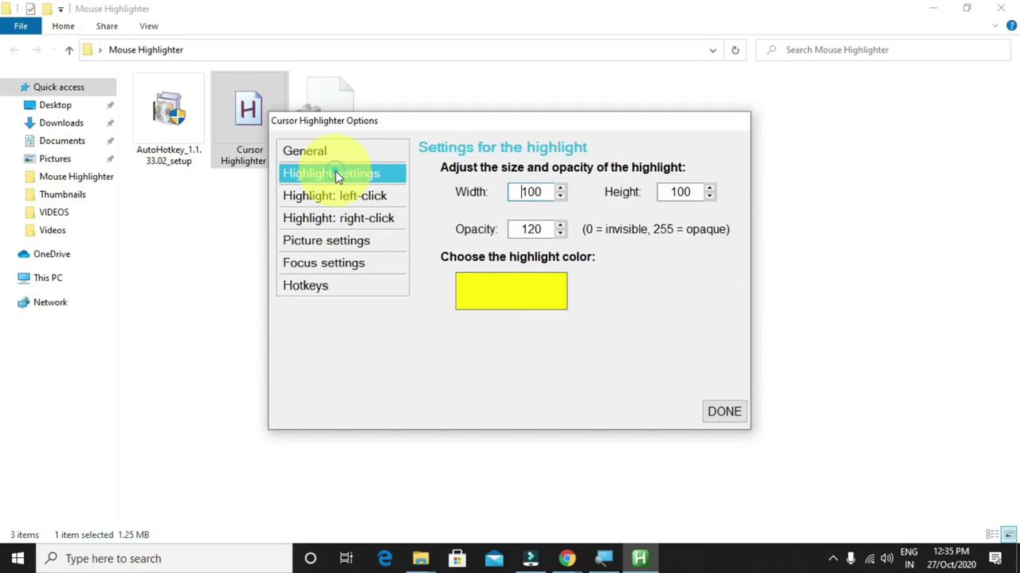
left_click(336, 193)
left_click(341, 219)
left_click(343, 241)
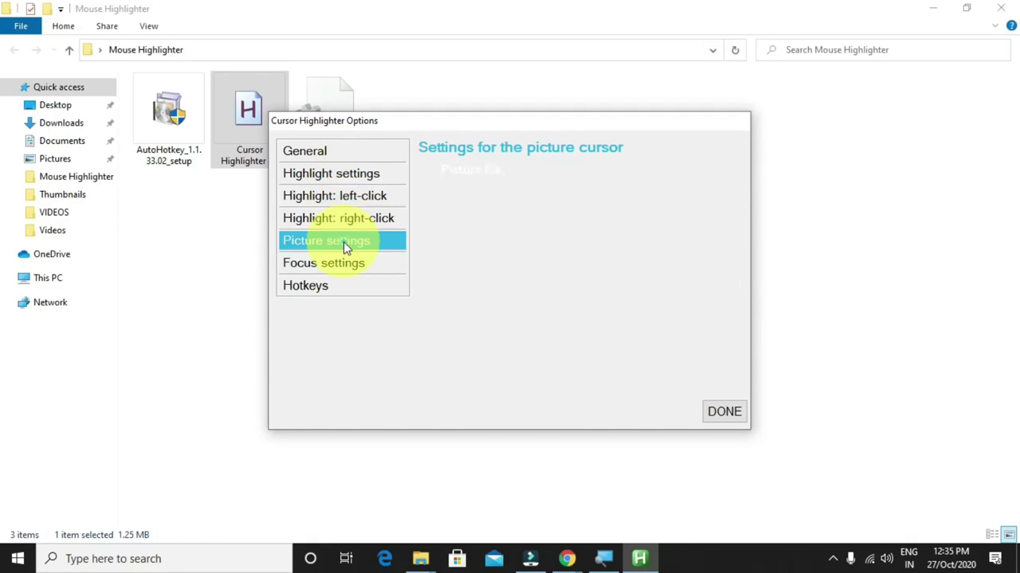
left_click(348, 268)
left_click(341, 293)
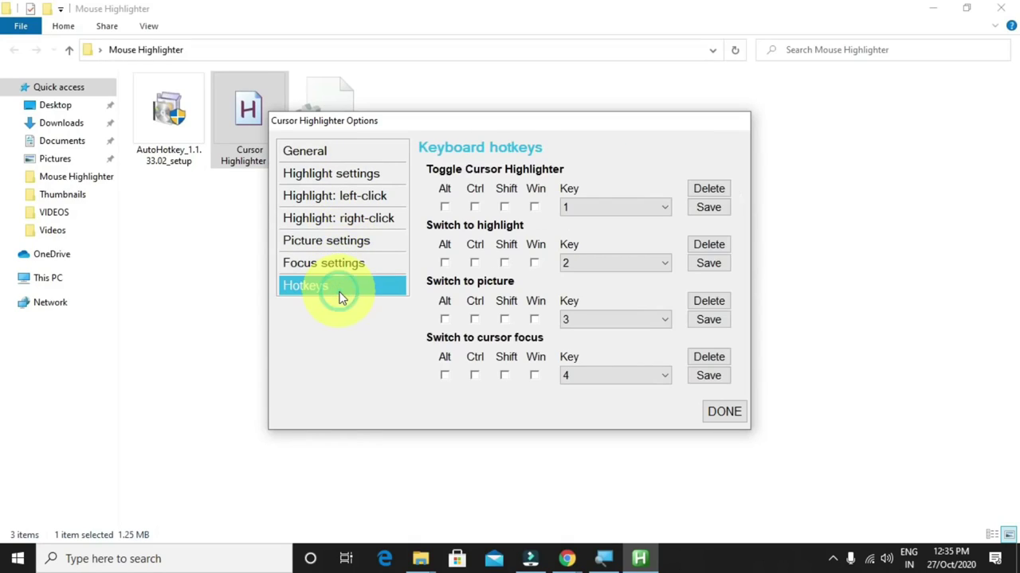